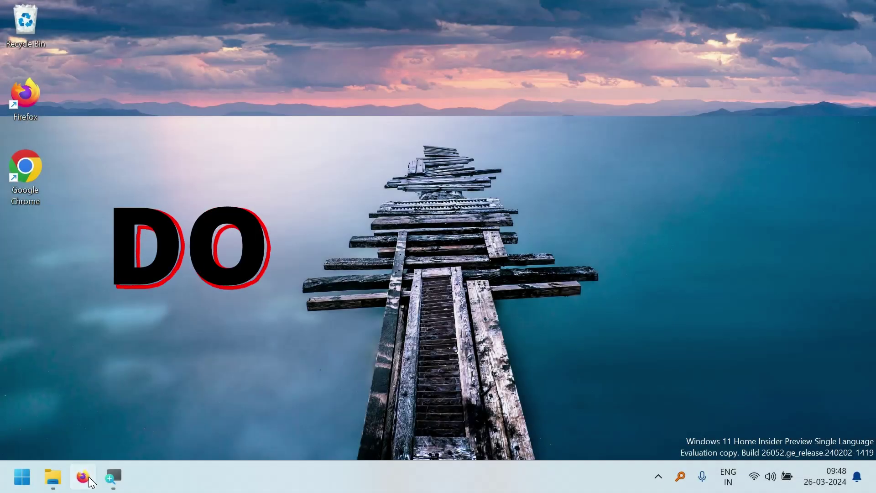
- Open Firefox and search Google for "download pyrx"
left_click(90, 480)
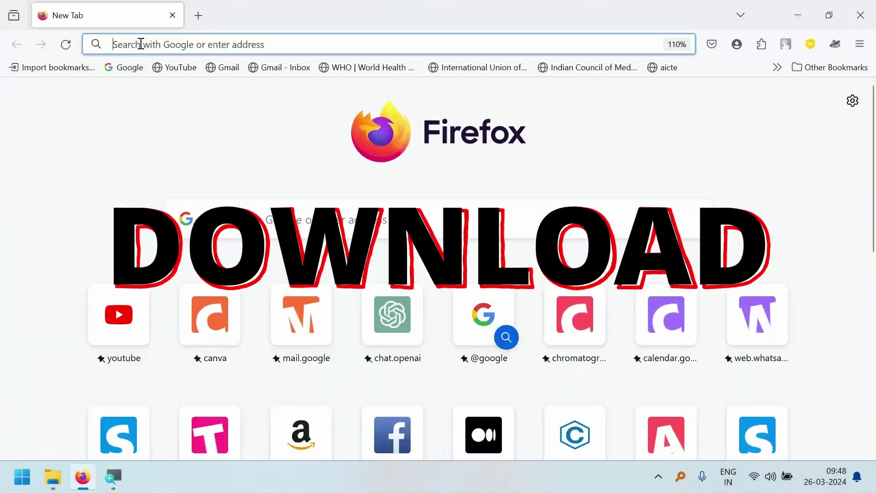
left_click(141, 45)
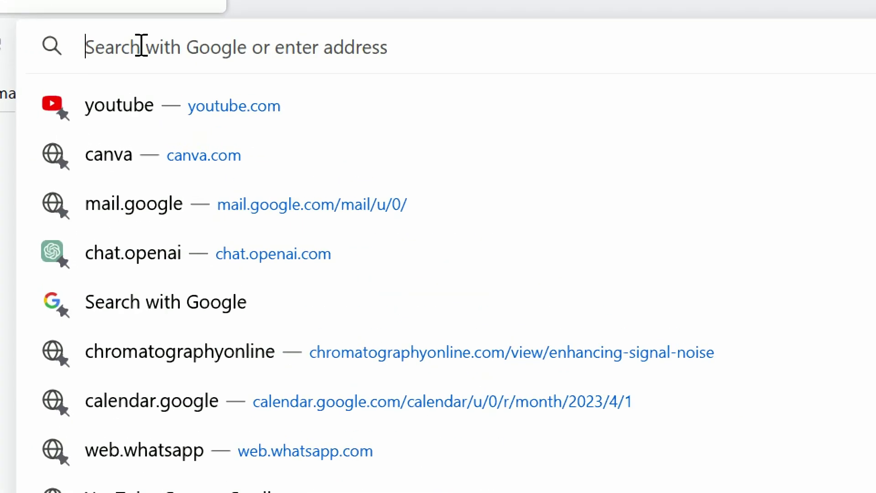
type("py")
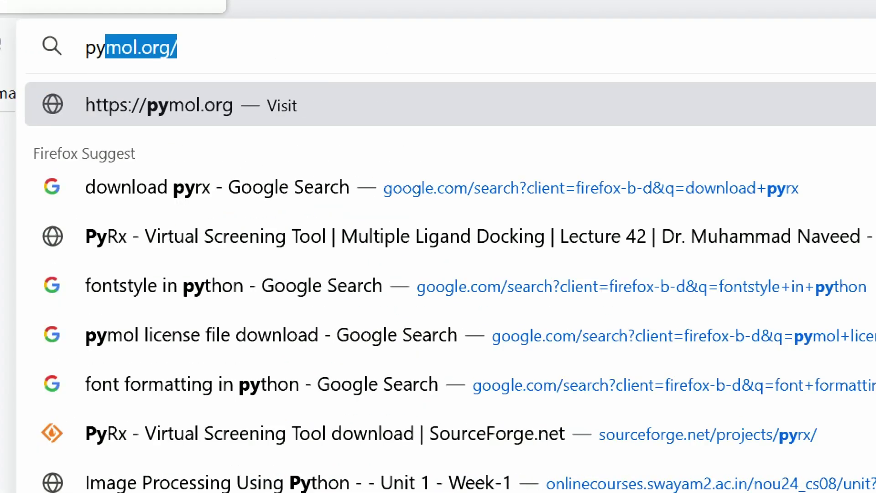
type("rx")
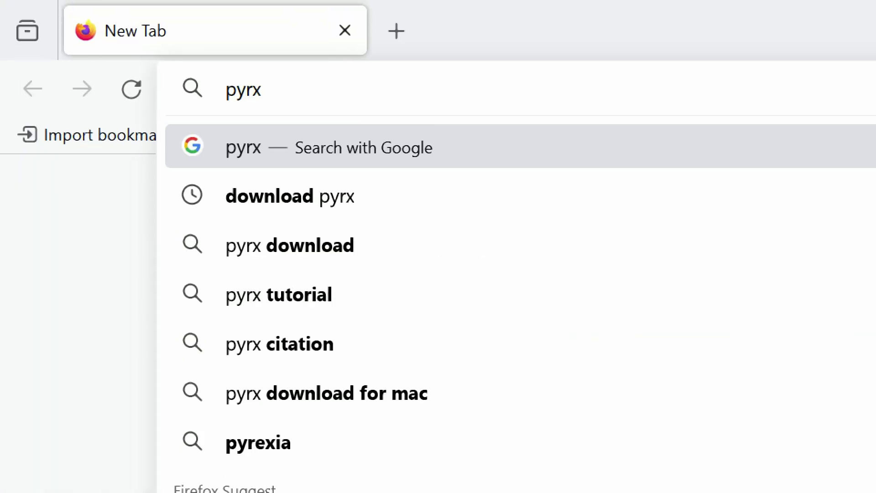
key("Down")
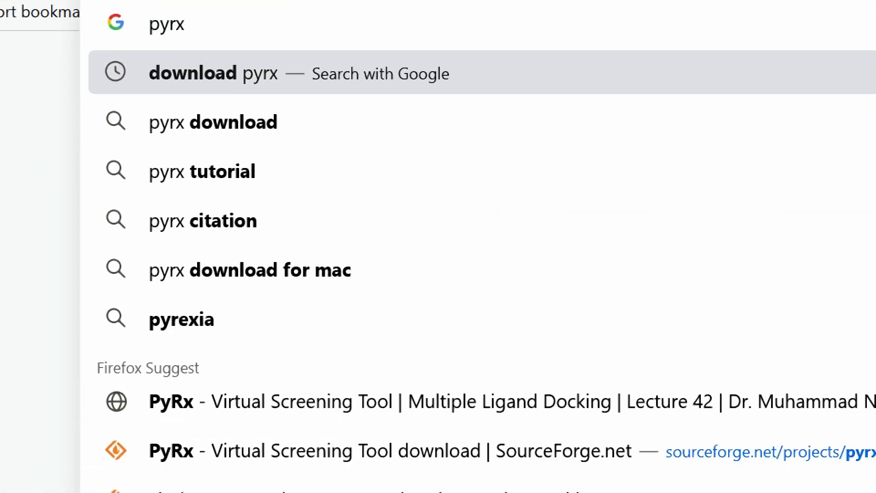
key("Return")
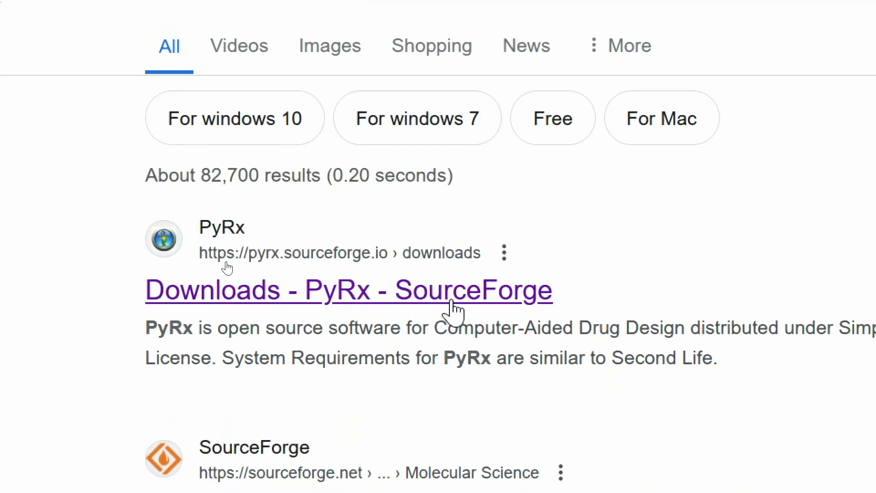
- Start downloading the free PyRx 0.8 Windows installer from its SourceForge page, and pause the download
left_click(335, 299)
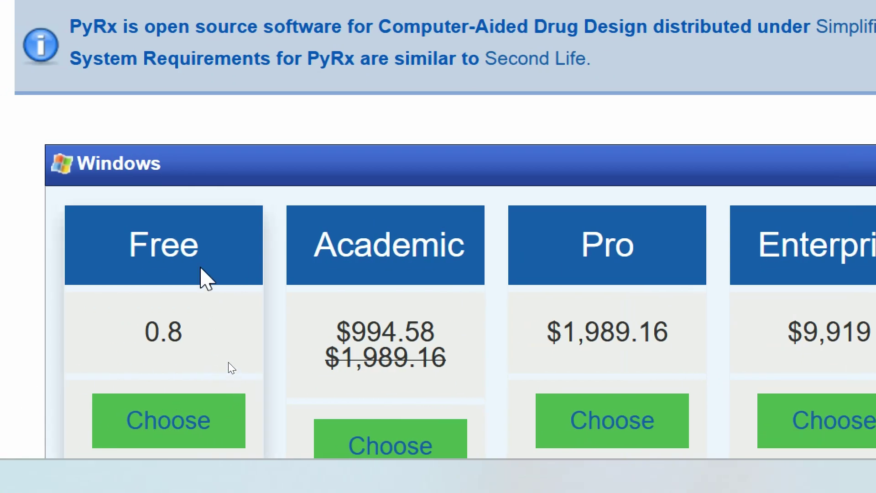
left_click(178, 430)
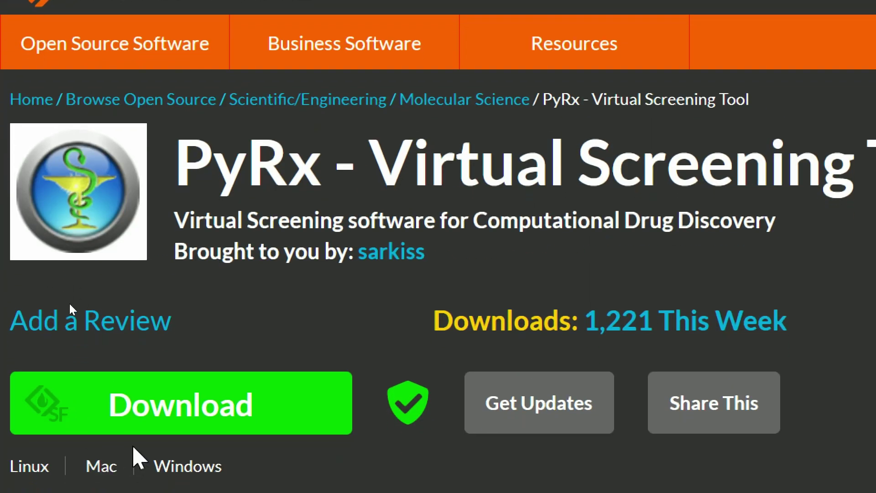
left_click(310, 407)
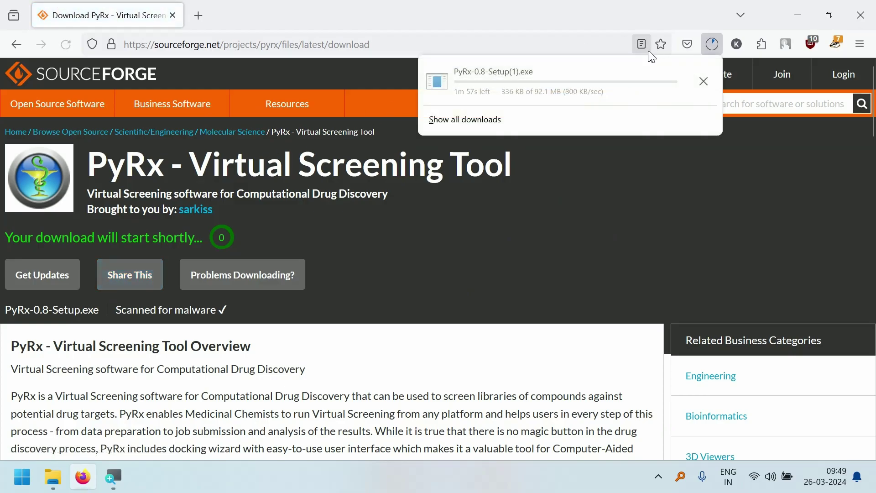
right_click(634, 74)
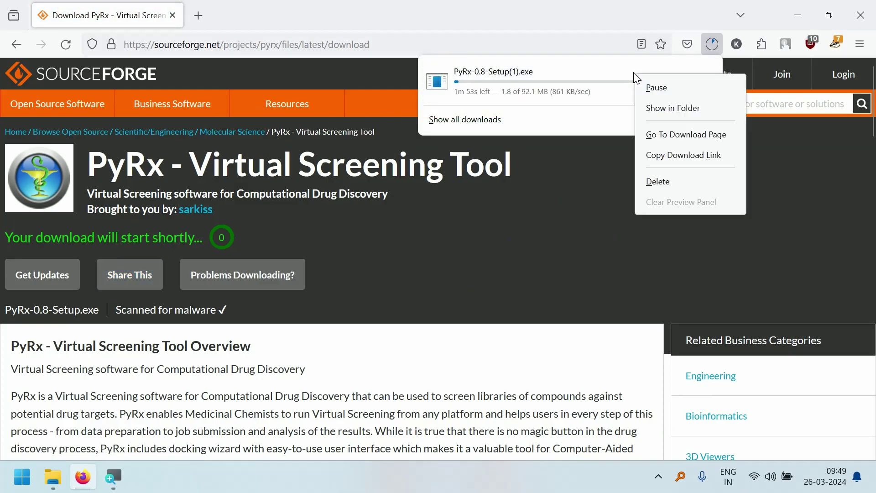
left_click(675, 89)
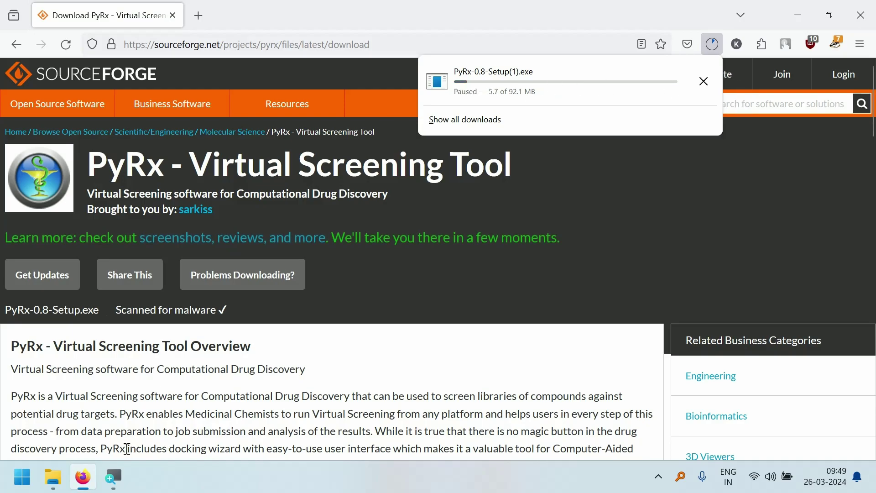
- Install PyRx from PyRx-0.8-Setup.exe in Downloads into C:\Program Files (x86)\PyRx, with Launch PyRx and Create Desktop Shortcut enabled
left_click(63, 485)
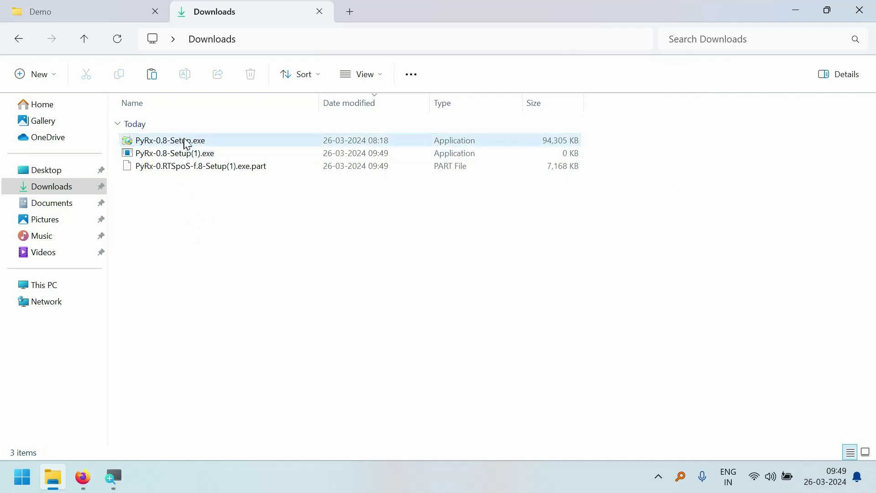
left_click(197, 145)
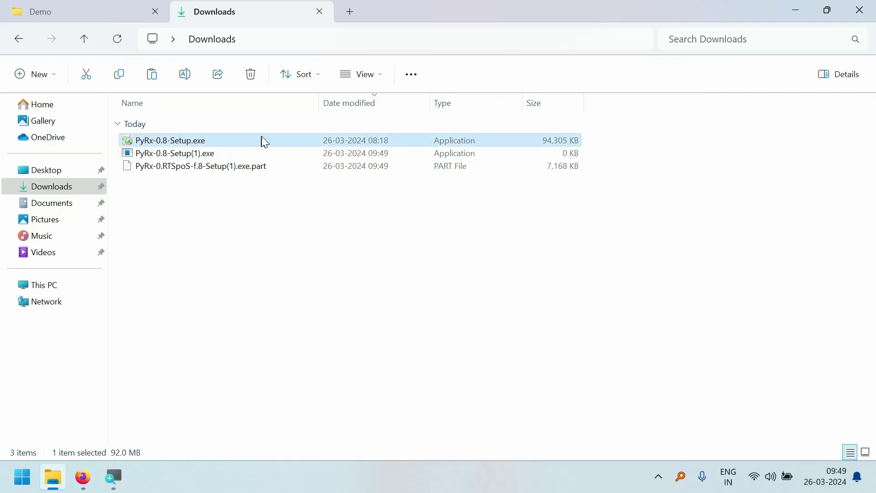
double_click(247, 141)
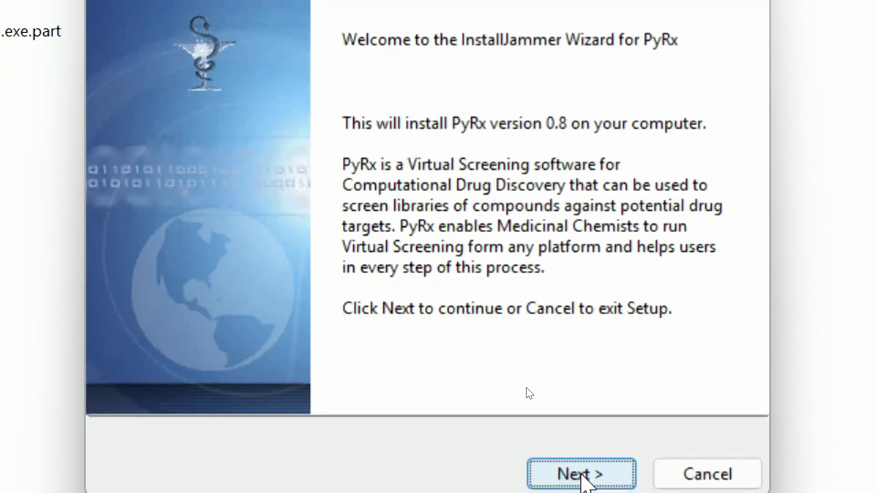
left_click(585, 475)
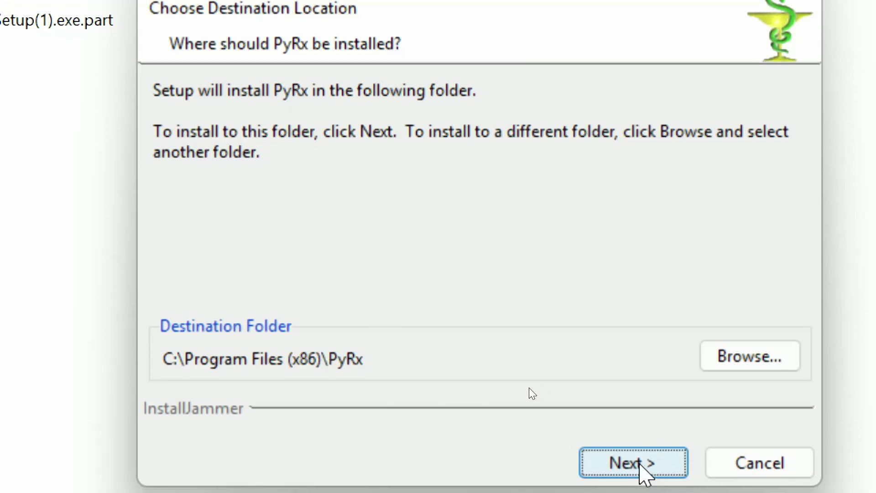
left_click(640, 464)
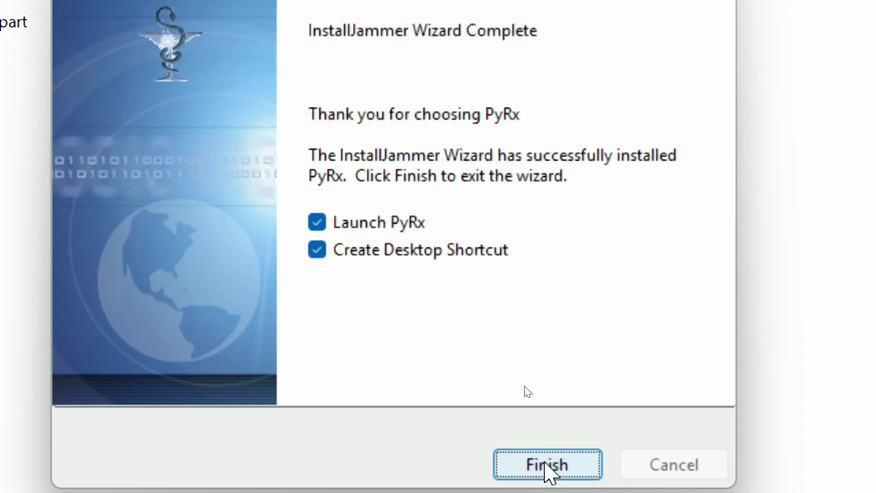
left_click(545, 462)
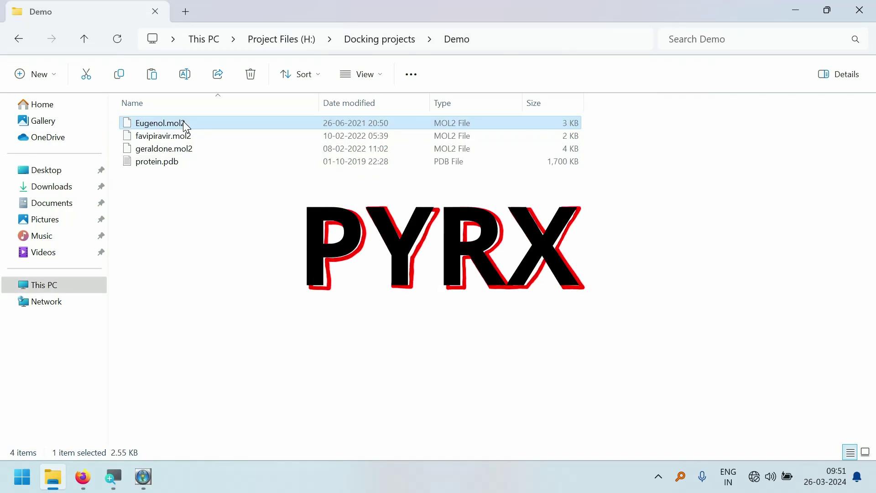
- Check the protein.pdb file in the Demo folder, and switch to PyRx with its window maximized
left_click(188, 163)
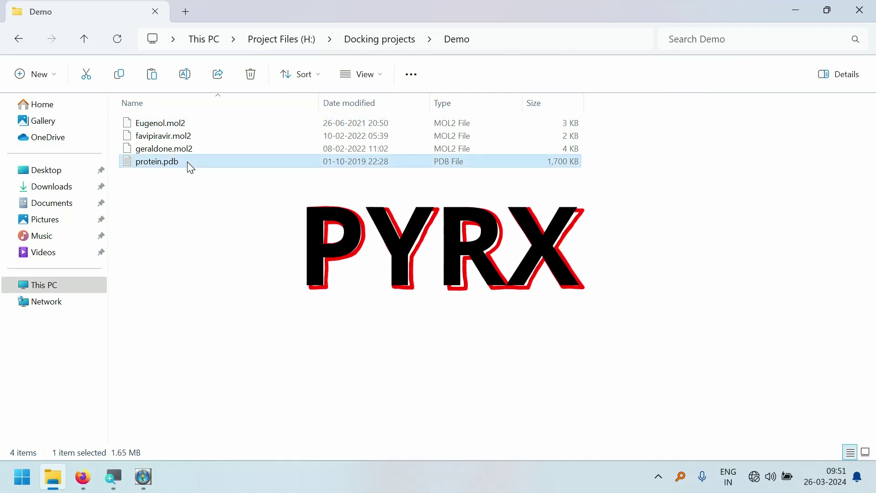
left_click(153, 427)
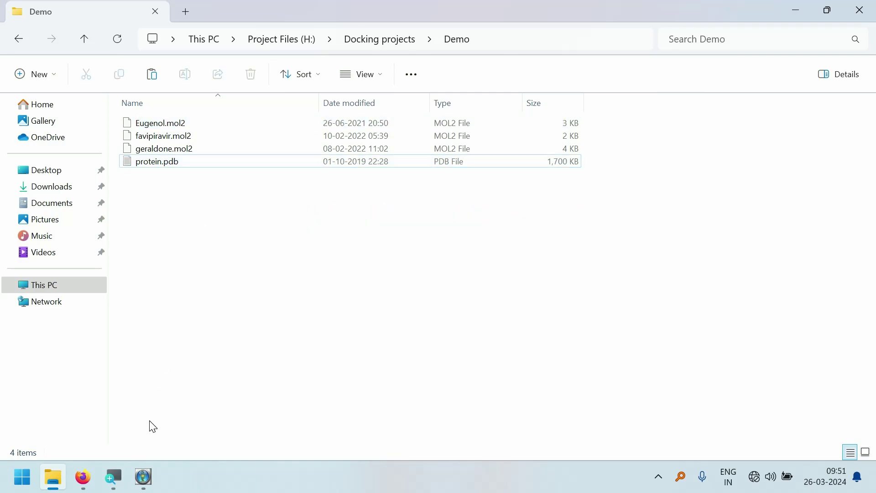
left_click(788, 7)
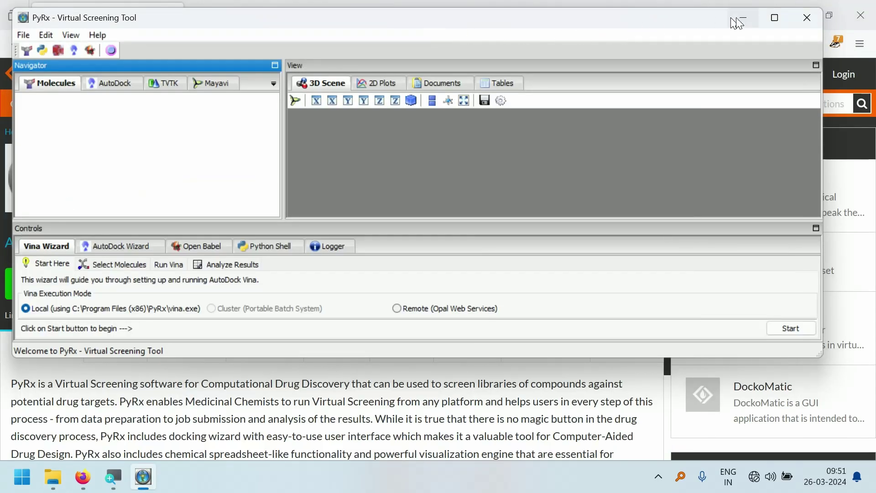
left_click(776, 20)
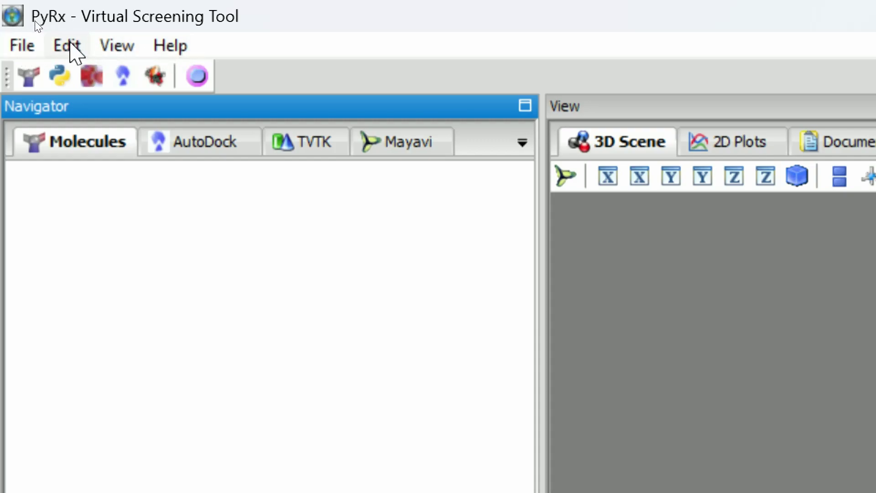
- Open the PyRx preferences, look through the Open Babel and Logger pages, and return to the AutoDock page
left_click(68, 45)
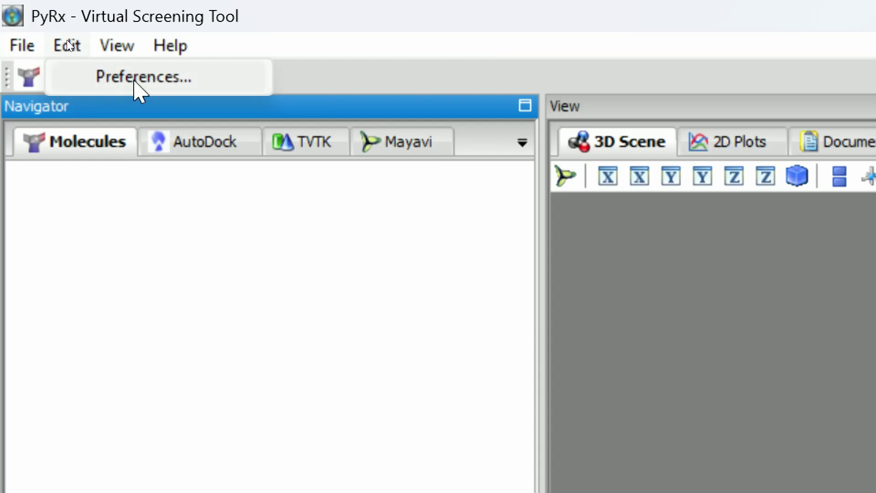
left_click(137, 79)
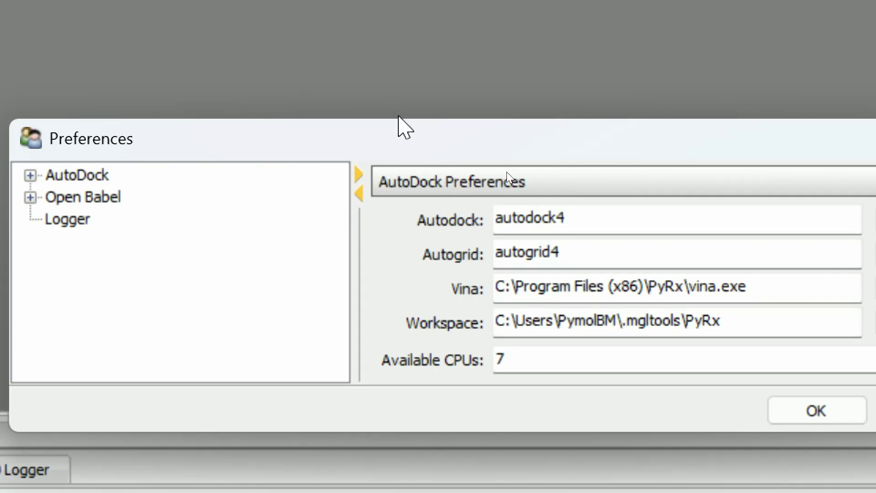
left_click_drag(399, 119, 383, 6)
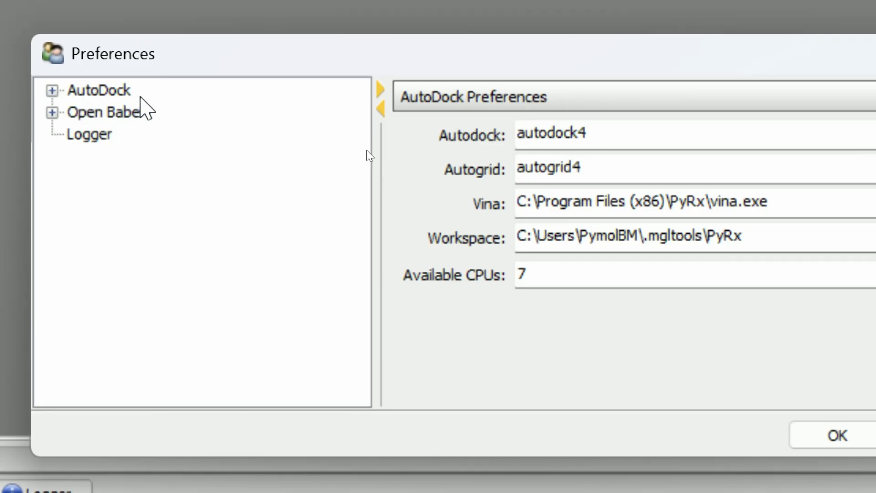
left_click(105, 91)
left_click(105, 114)
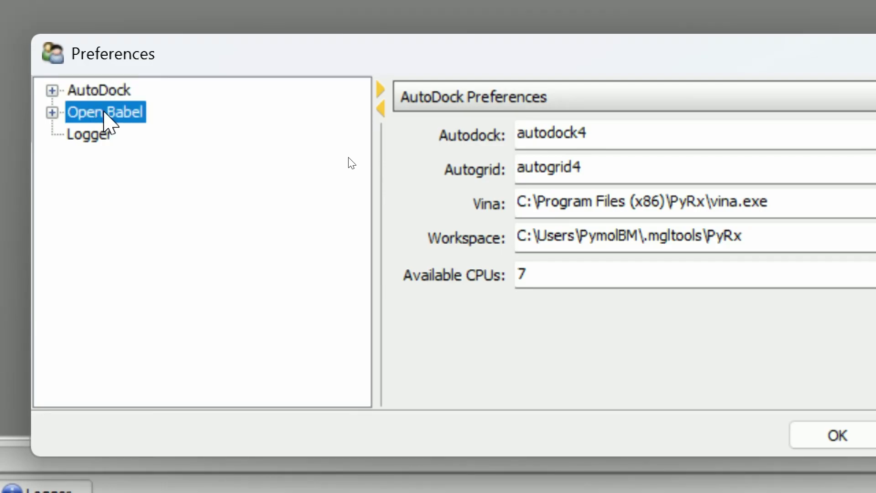
left_click(104, 136)
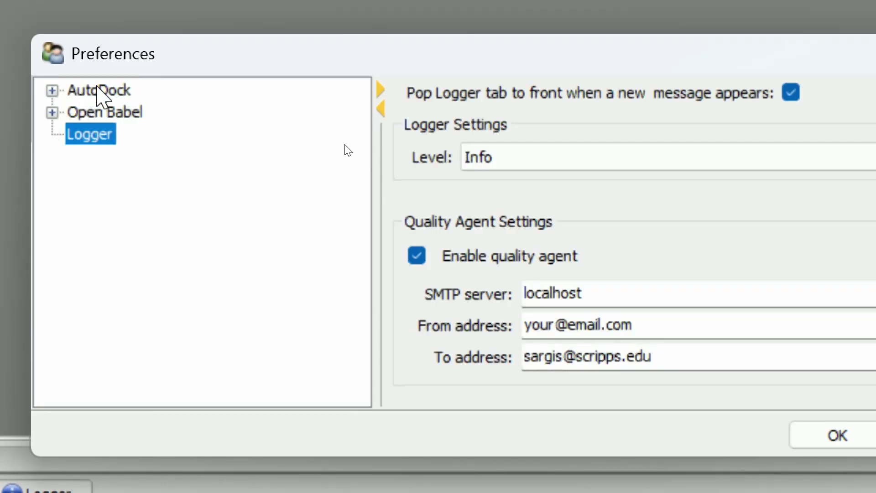
left_click(98, 89)
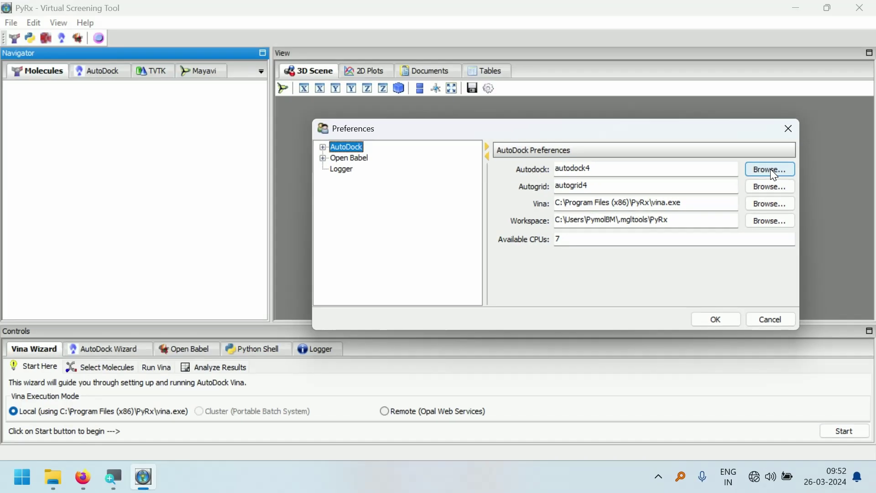
- Browse for the Autodock executable and open the Autodock folder on the WIN (C:) drive
left_click(771, 169)
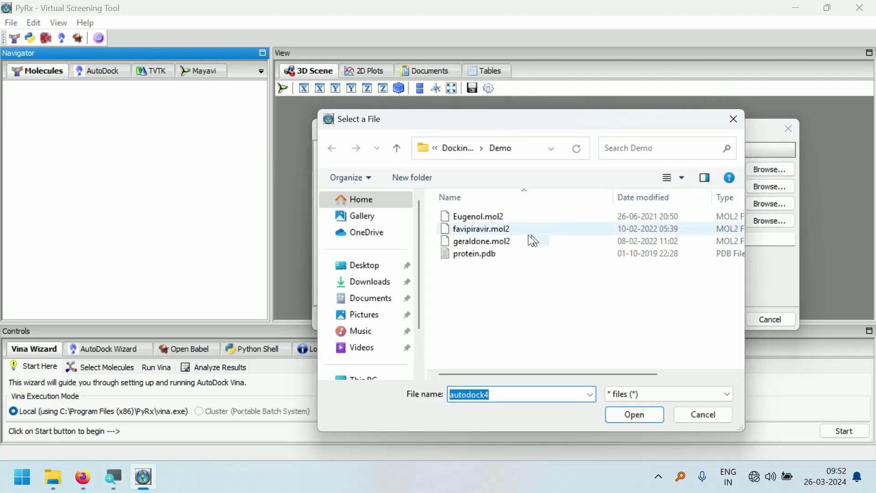
scroll(391, 265, "down", 2)
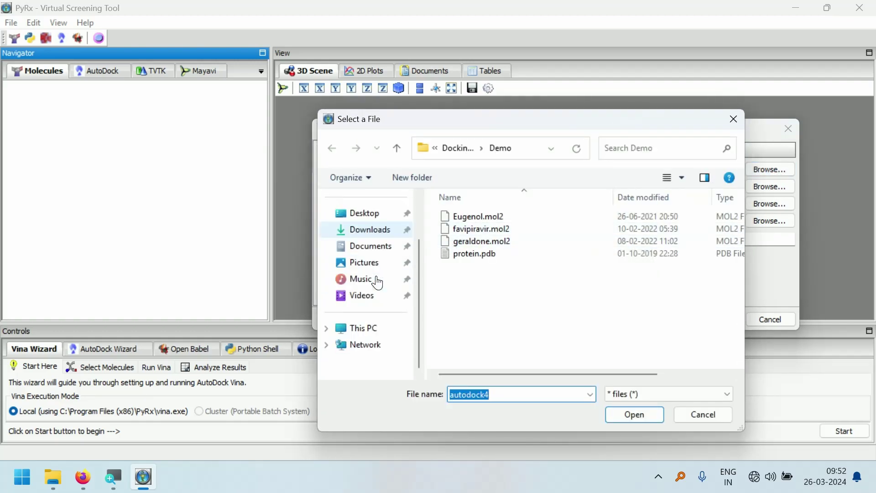
left_click(368, 331)
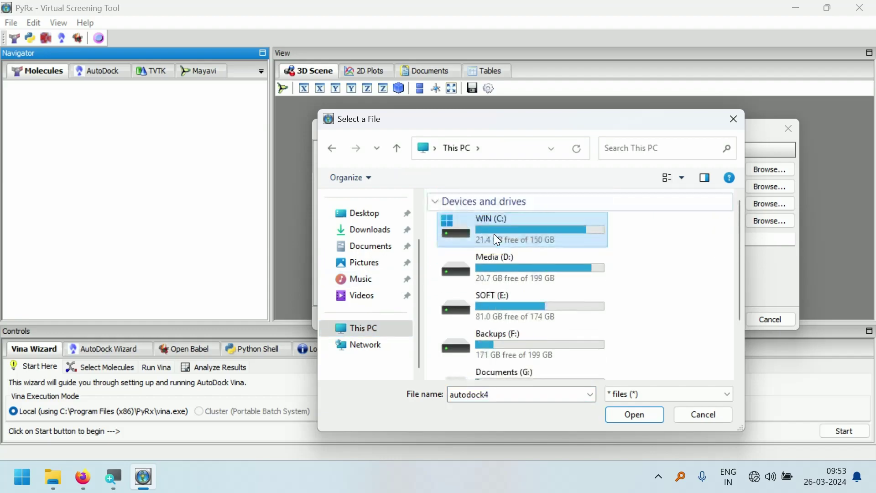
double_click(494, 234)
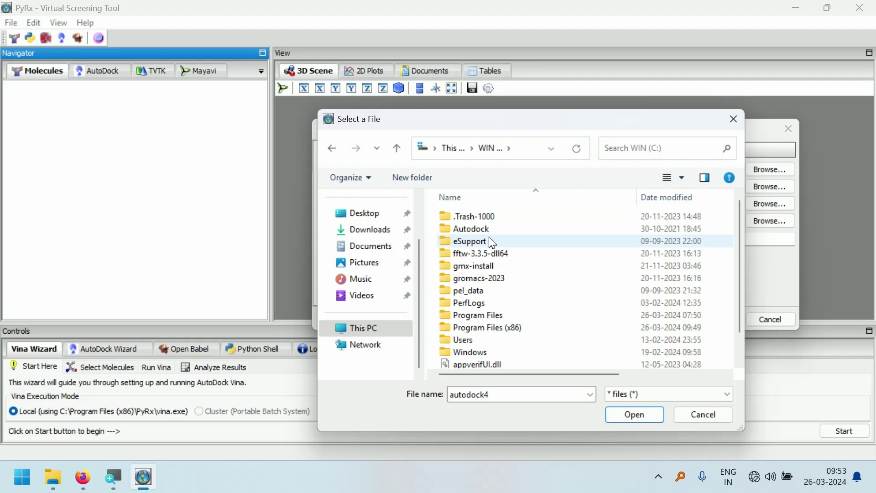
left_click(491, 234)
double_click(491, 234)
key("alt+Left")
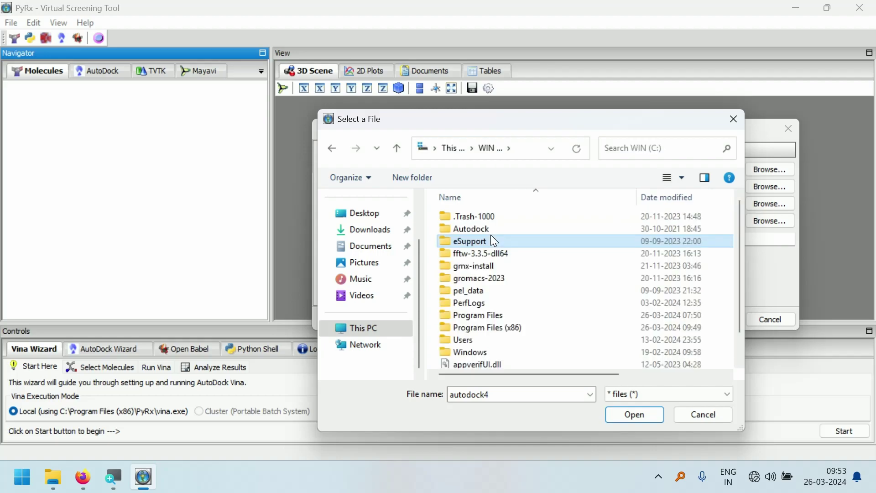
double_click(481, 229)
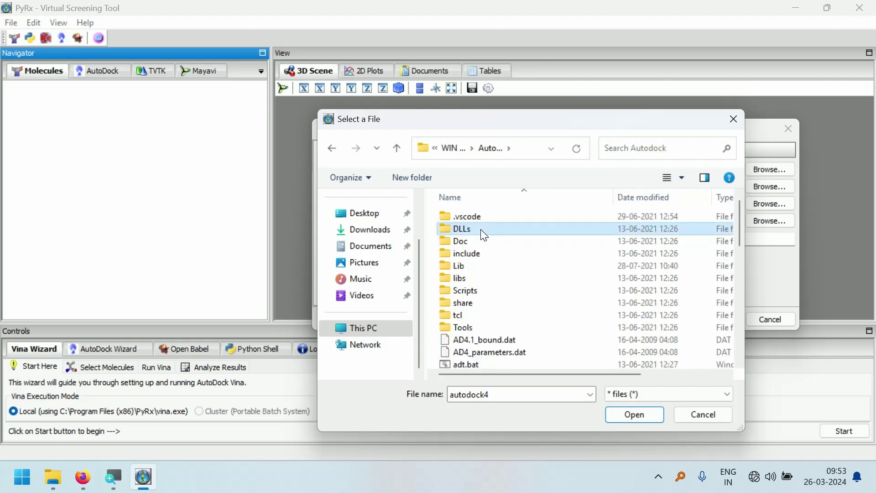
- Choose autodock4.exe from the Autodock folder as the Autodock executable
key("a")
key("Down")
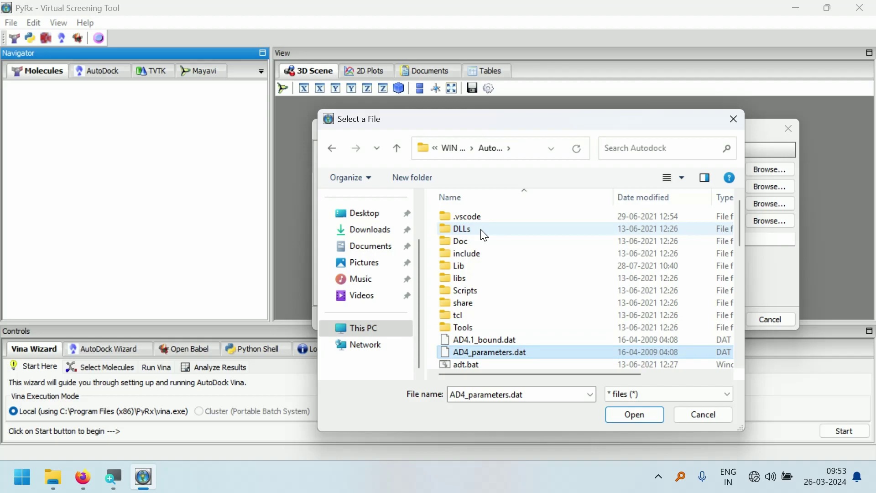
key("Down")
key("Down")
key("Down")
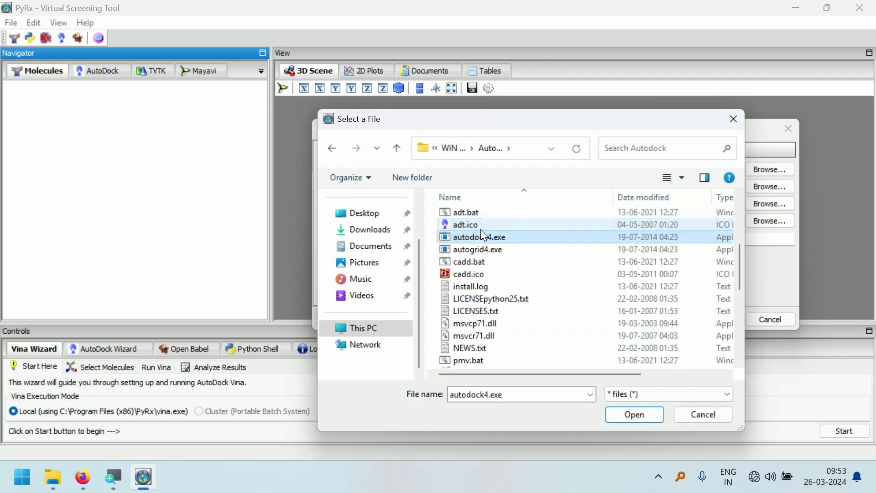
key("Return")
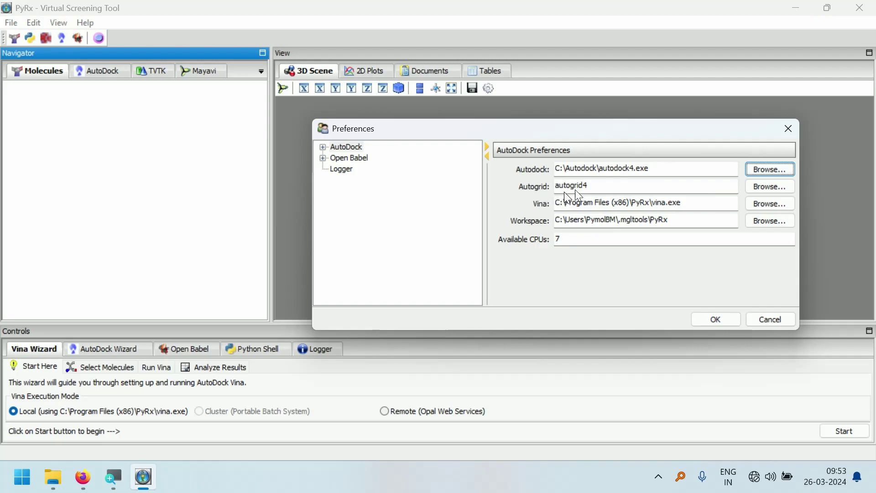
- Set the Autogrid executable to autogrid4.exe from the Autodock folder on drive C
left_click(760, 192)
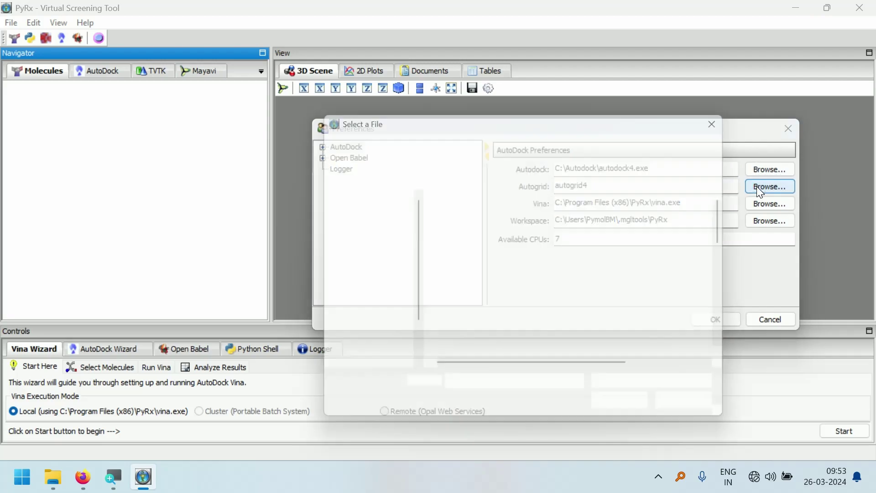
scroll(570, 238, "down", 4)
key("Down")
key("Down")
key("Down")
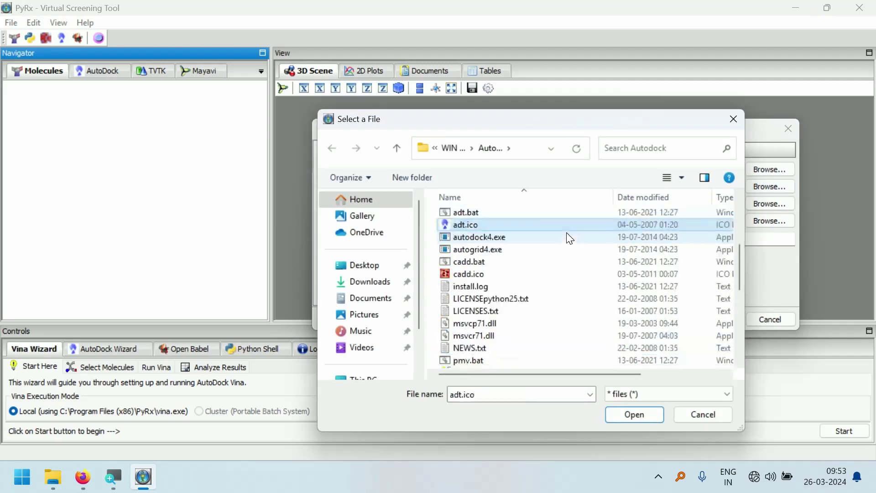
key("Down")
key("Down")
key("Return")
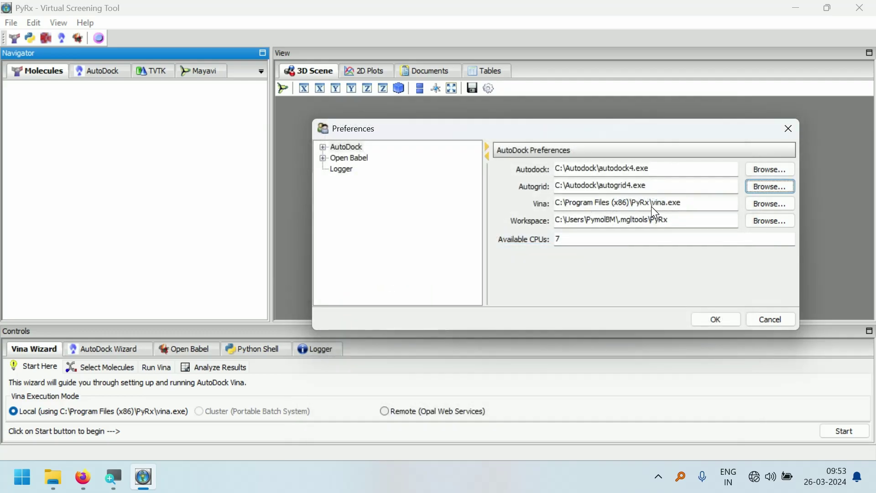
- Set the Vina executable to vina.exe from the PyRx program folder, and check the workspace and available CPUs settings
left_click(690, 208)
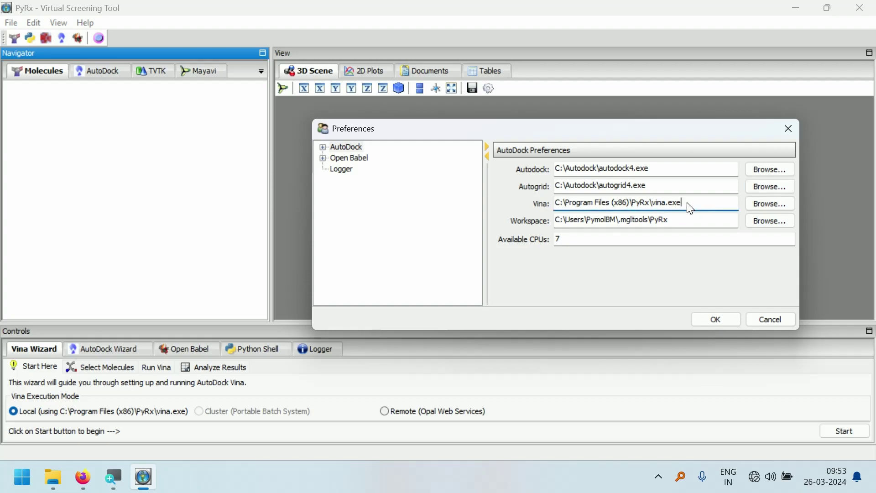
left_click(759, 201)
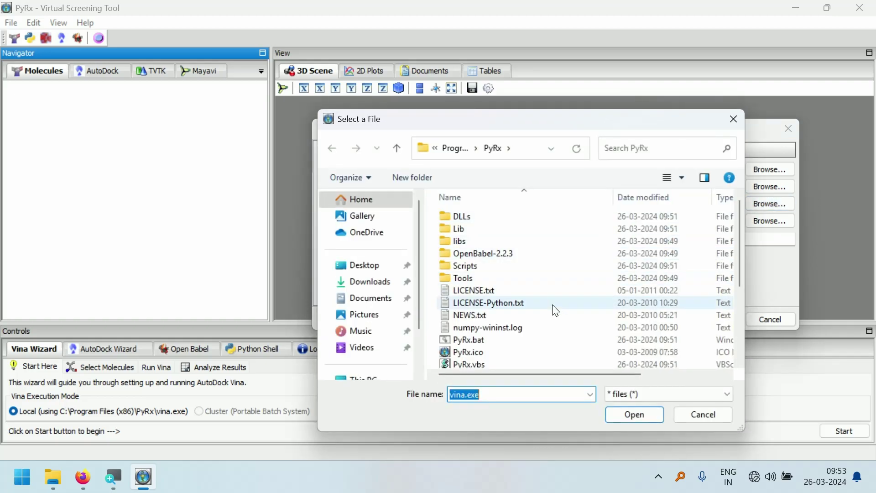
left_click(556, 311)
key("v")
key("Down")
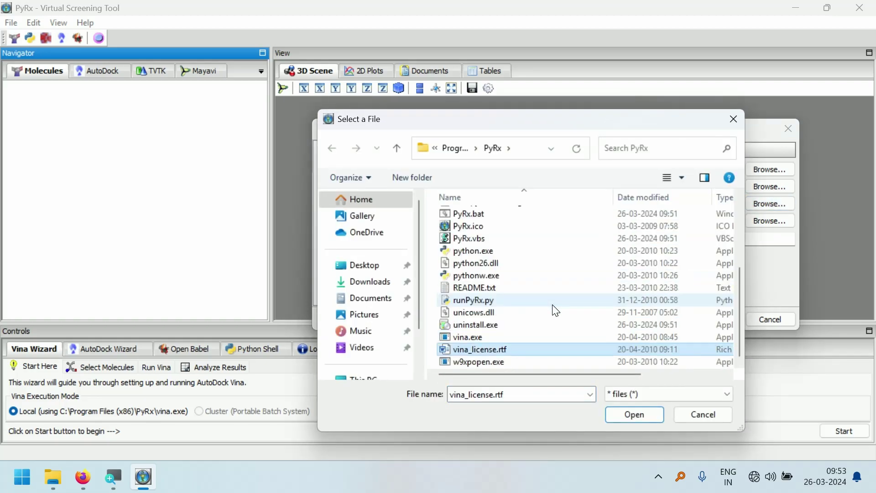
left_click(484, 337)
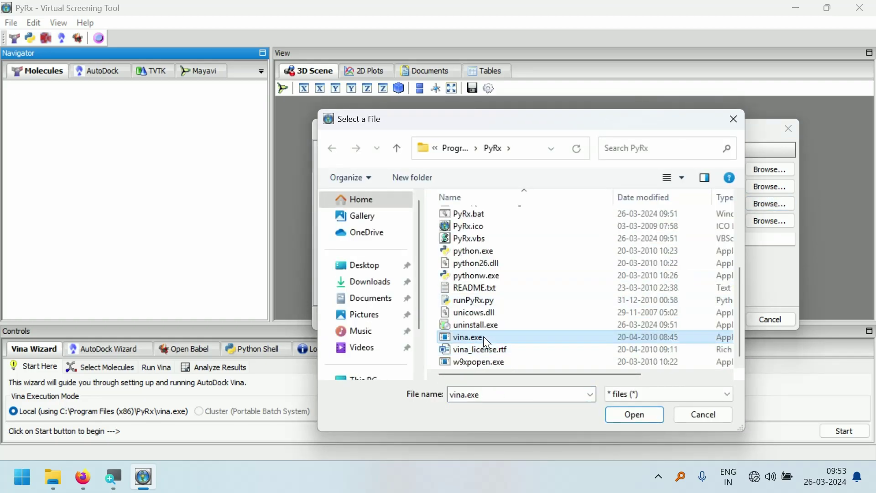
left_click(629, 412)
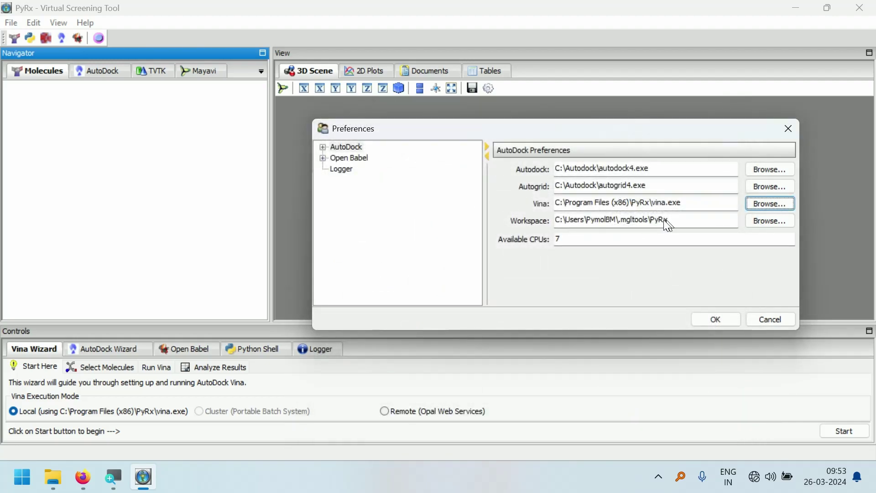
left_click(592, 237)
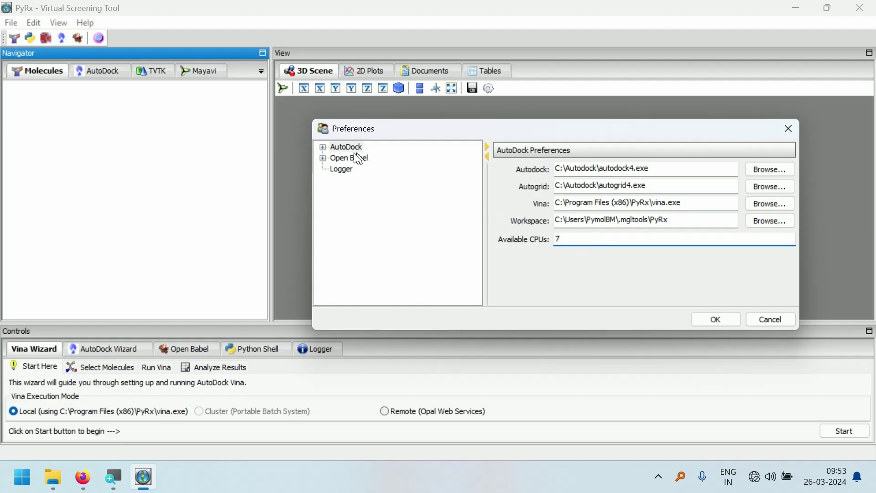
- Enable Limit torsions in the AutoDock Ligand Preparation preferences, with bond and hydrogen repairs kept on
left_click(324, 147)
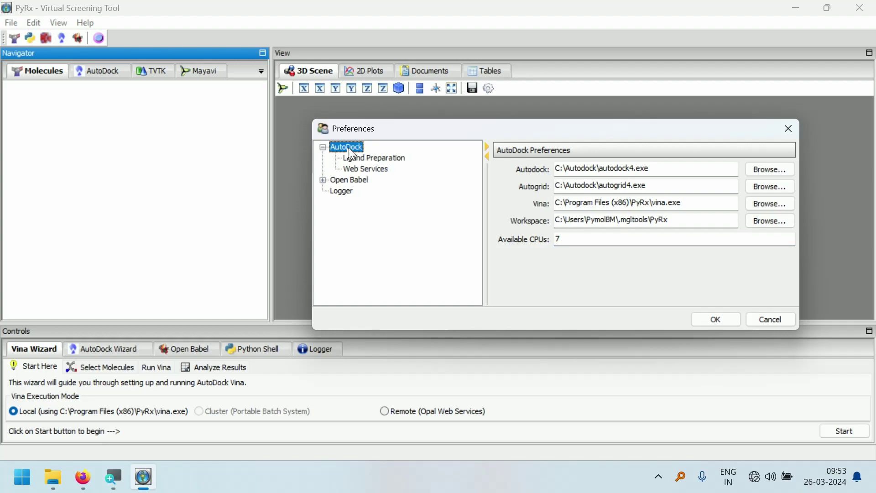
left_click(366, 158)
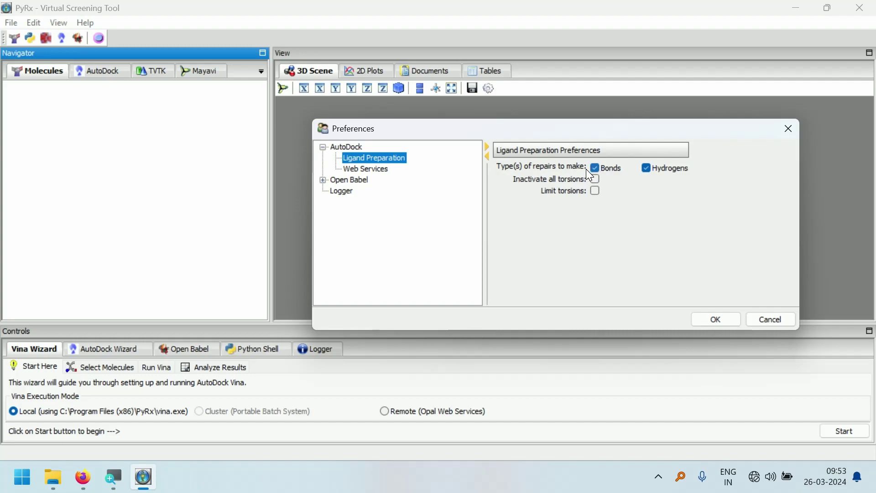
left_click(595, 191)
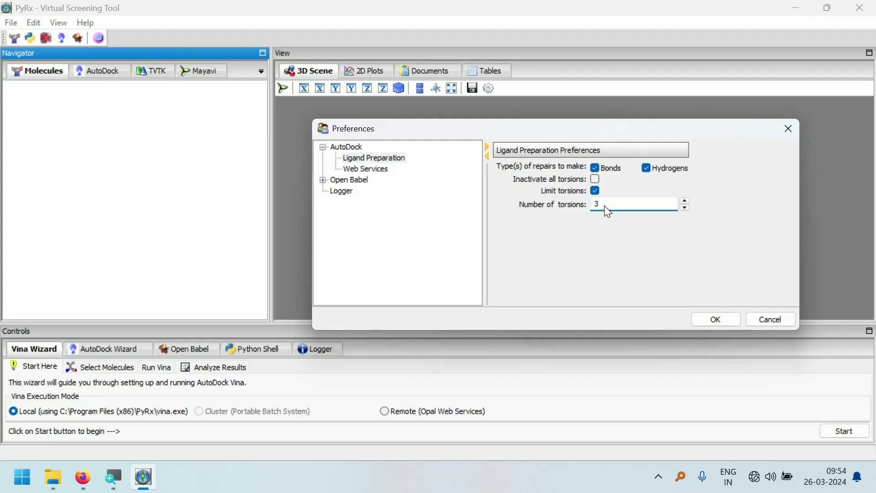
- View the Web Services preferences, and set the Open Babel energy minimization algorithm to Steepest Descent
left_click(371, 169)
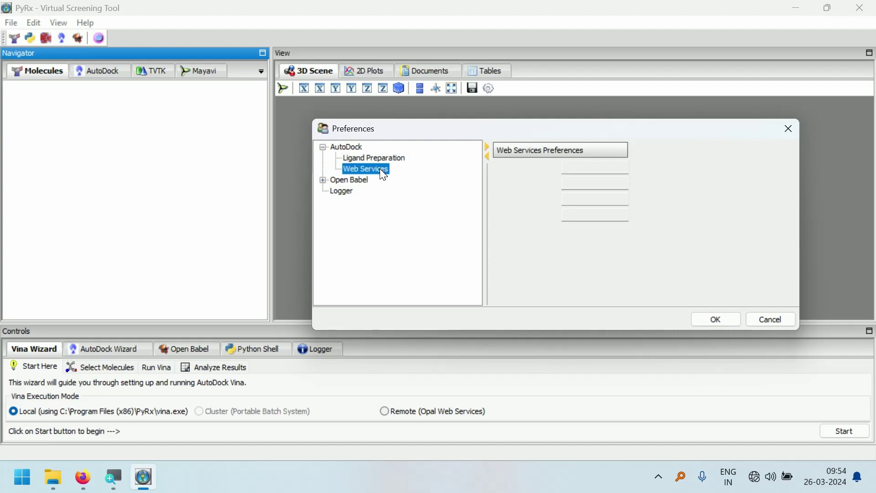
left_click(350, 180)
left_click(324, 180)
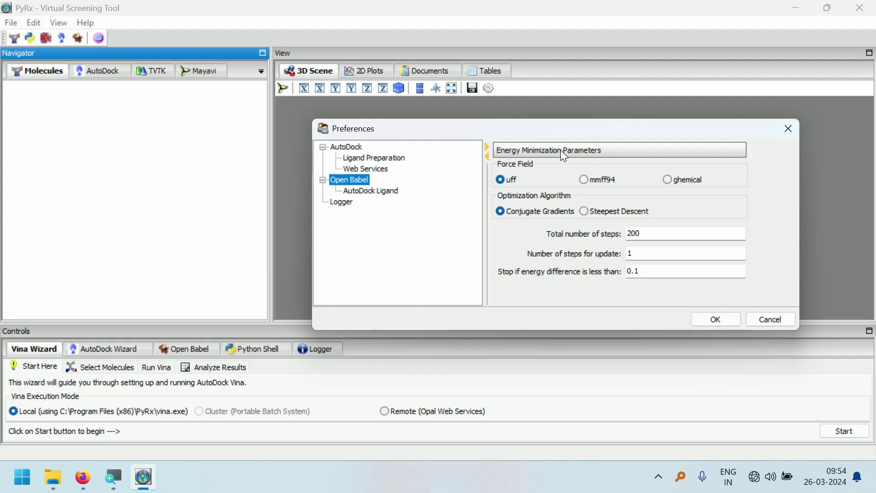
left_click(579, 155)
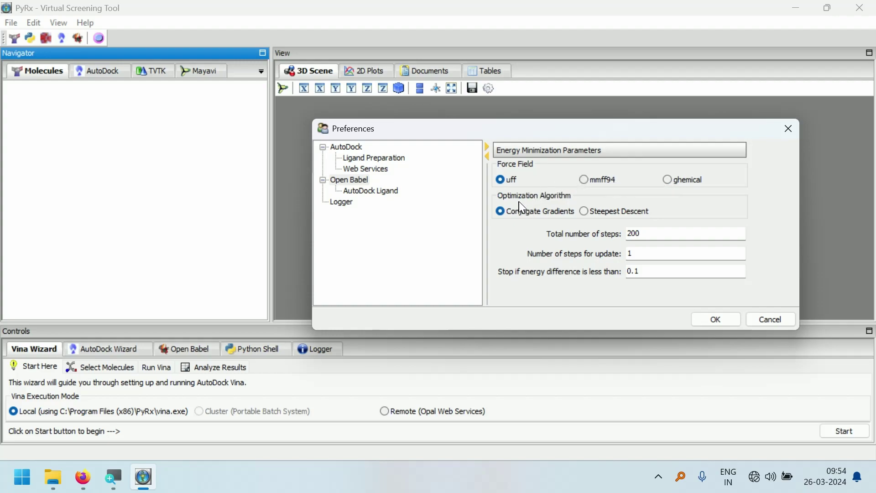
left_click(581, 211)
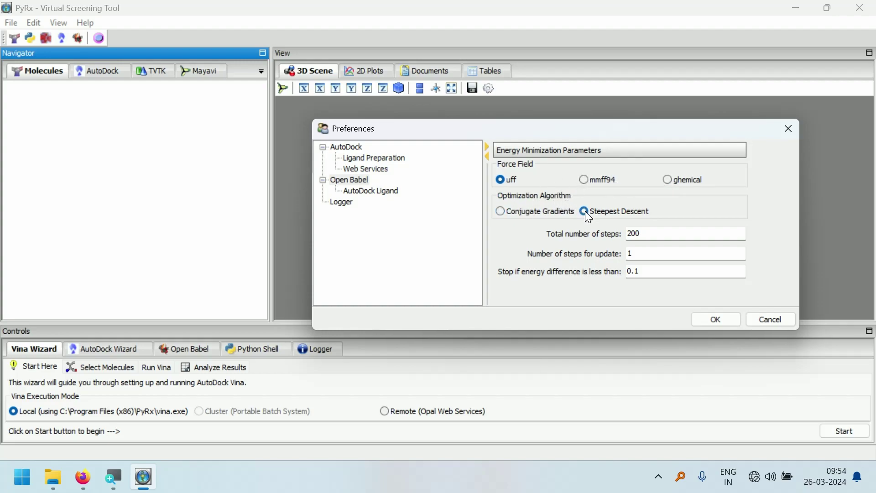
- Review the AutoDock Ligand and Logger preferences, and accept all preference changes
left_click(378, 191)
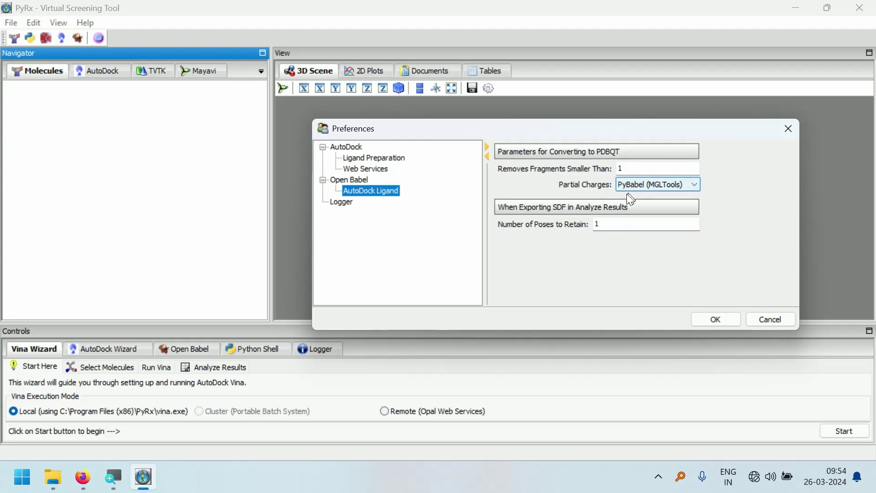
left_click(342, 202)
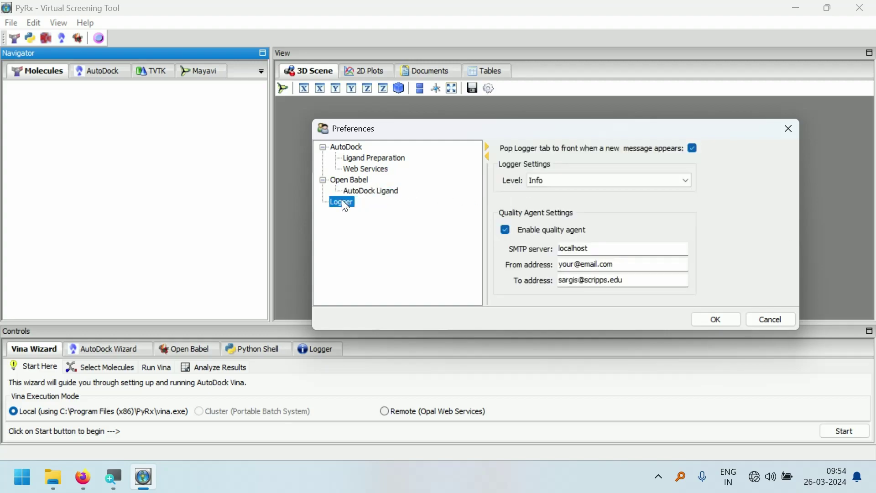
left_click(718, 320)
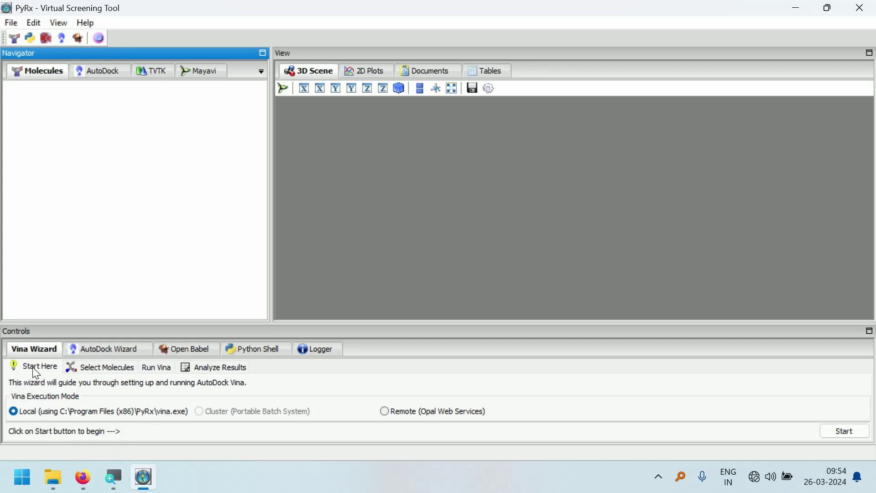
- Start the Vina Wizard in local execution mode to reach molecule selection
left_click(34, 352)
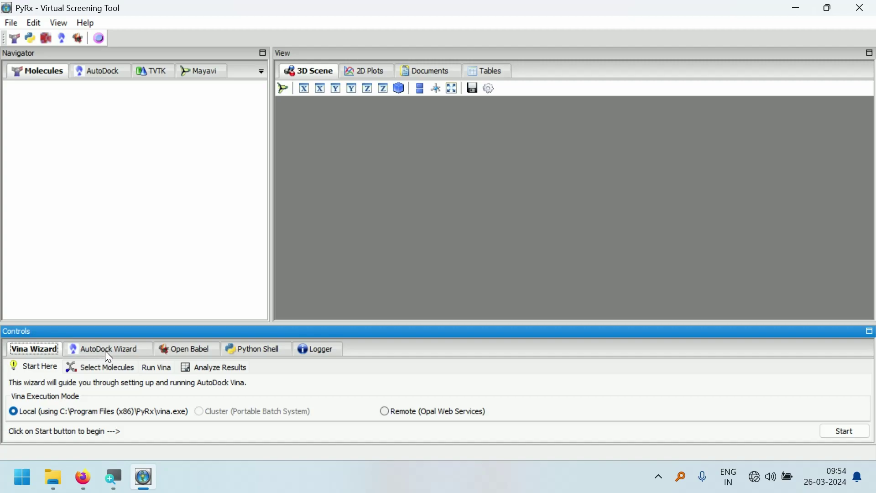
left_click(847, 433)
- Look through the Navigator's Molecules, TVTK and Mayavi views, and return to the AutoDock view of ligands and macromolecules
left_click(40, 57)
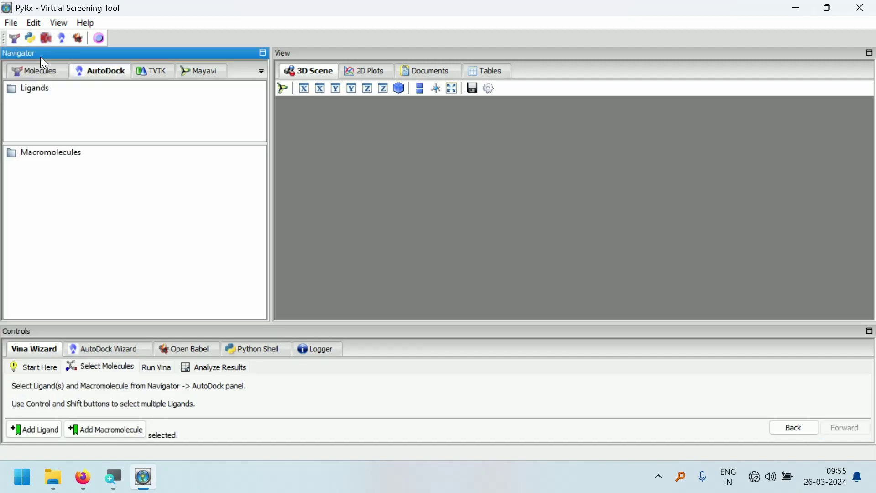
left_click(31, 69)
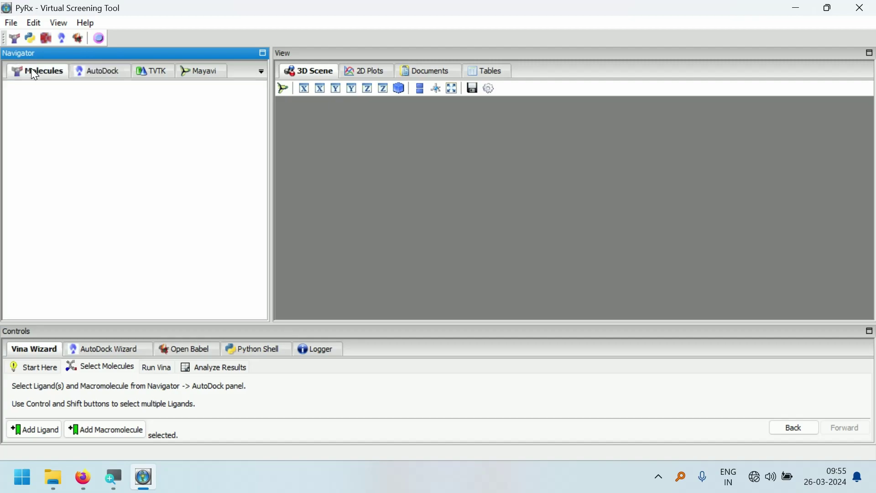
left_click(86, 73)
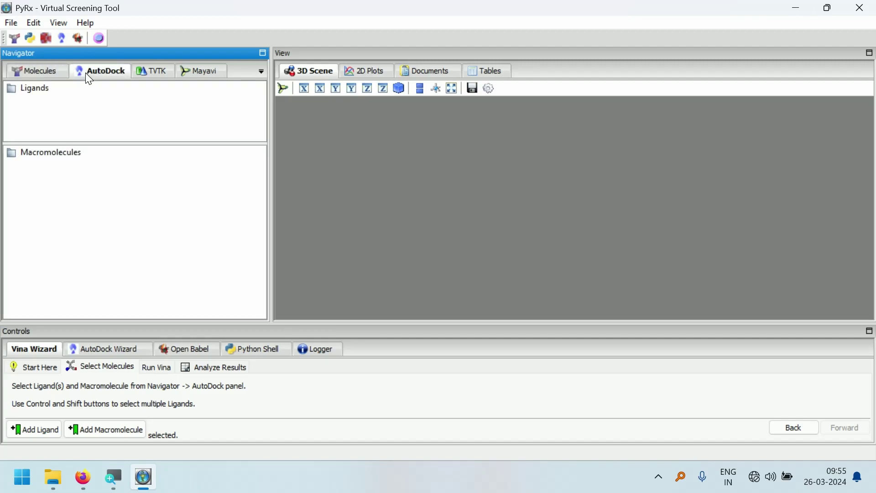
left_click(164, 78)
left_click(197, 73)
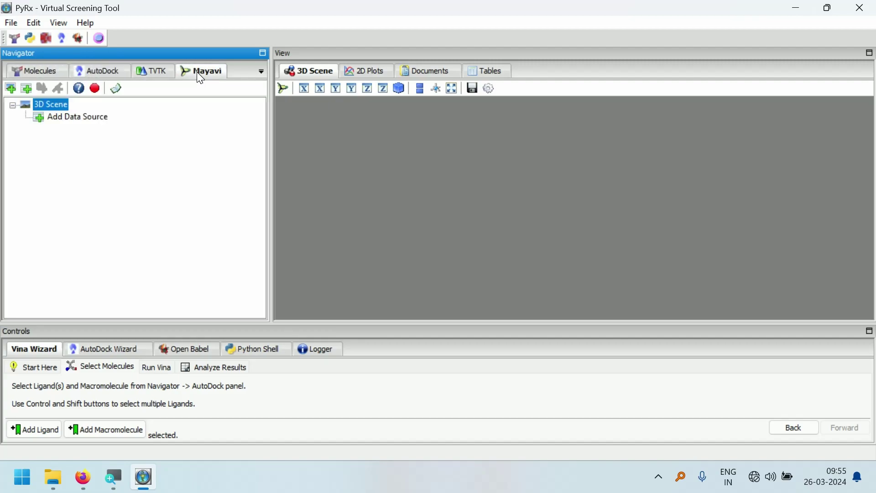
left_click(48, 70)
left_click(100, 74)
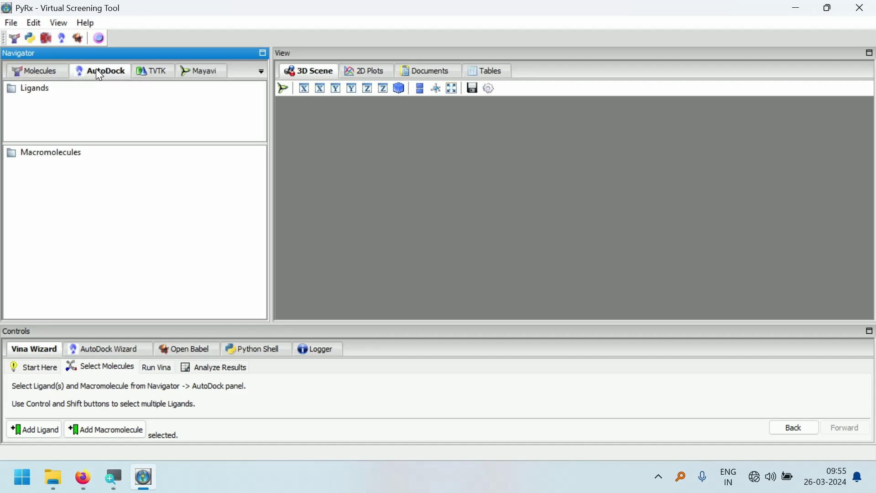
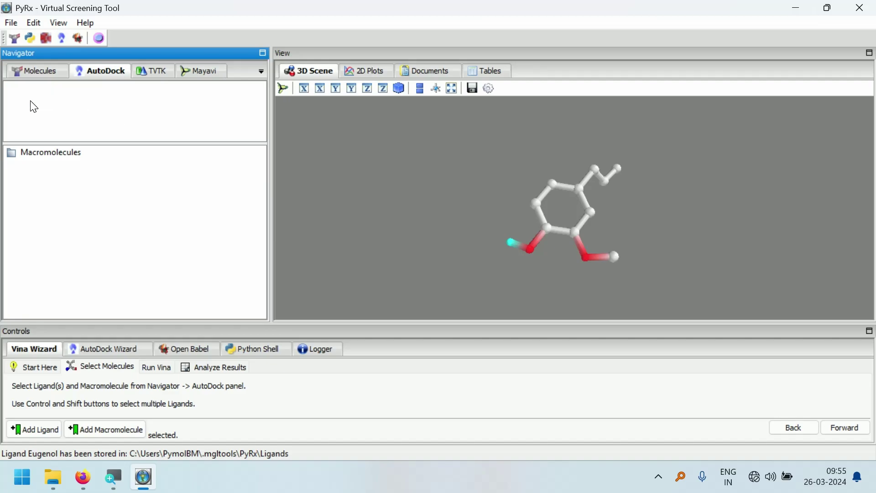
- Add favipiravir.mol2 and geraldone.mol2 from the Demo folder as ligands
left_click(36, 104)
left_click(37, 430)
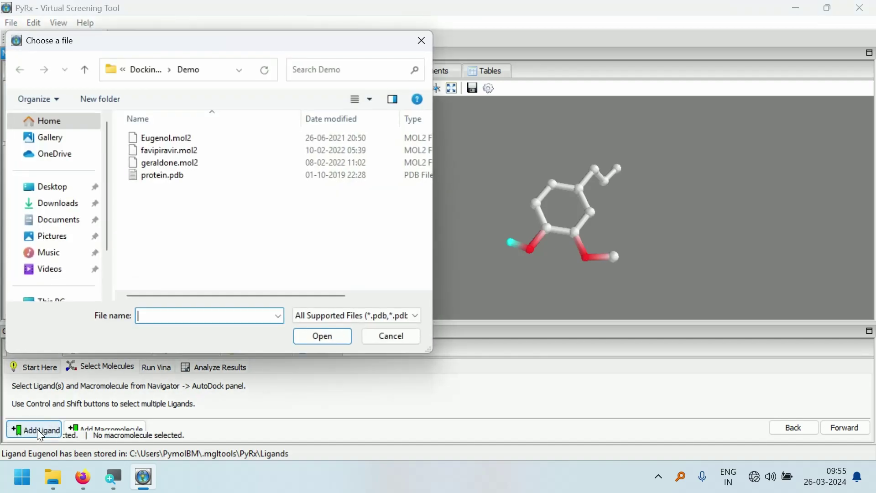
left_click(177, 149)
left_click(320, 336)
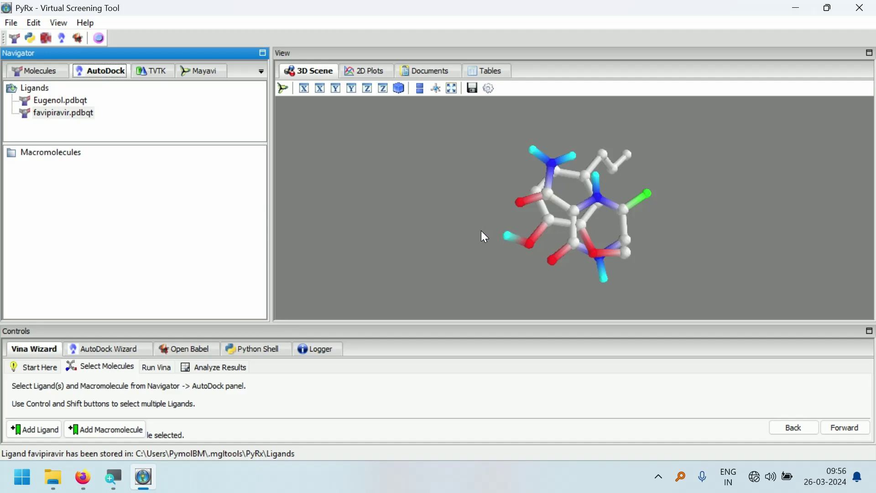
left_click(33, 438)
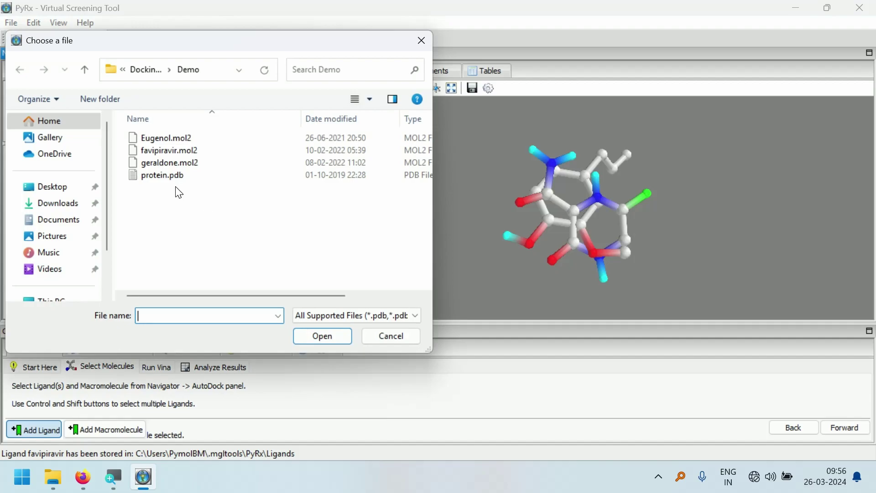
double_click(170, 166)
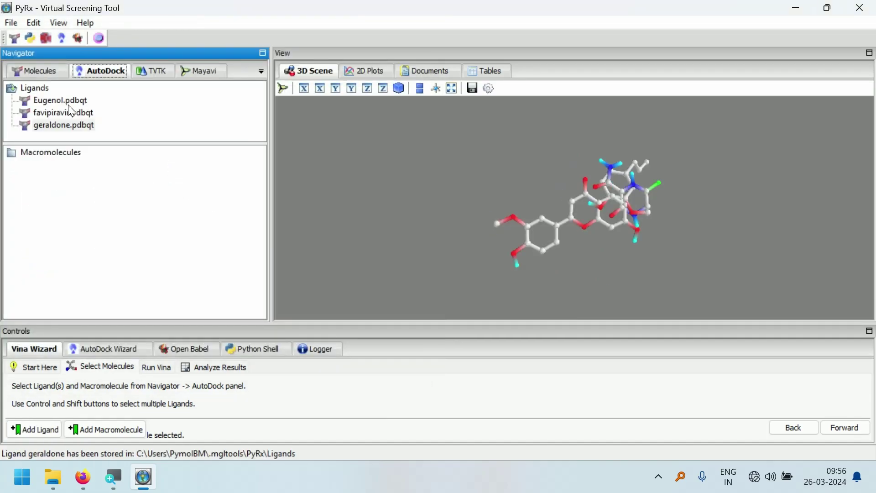
- Add protein.pdb from the Demo folder as the macromolecule and select protein.pdbqt beneath the protein entry
left_click(105, 431)
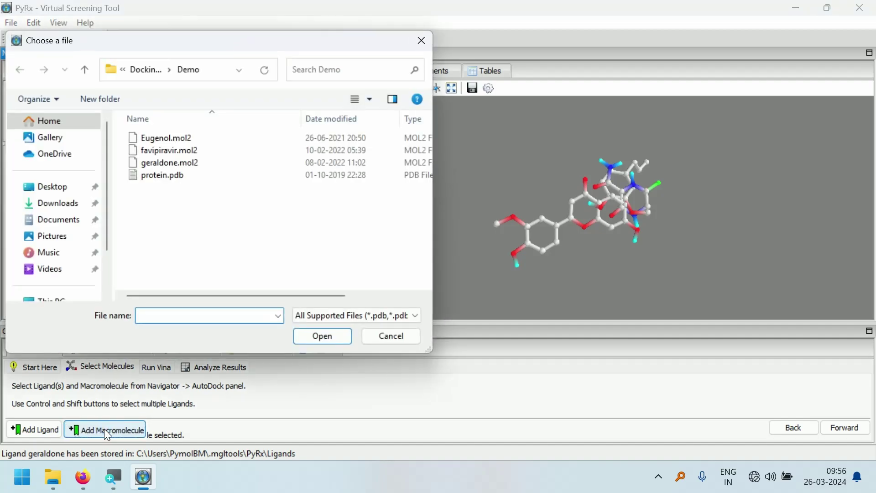
left_click(169, 180)
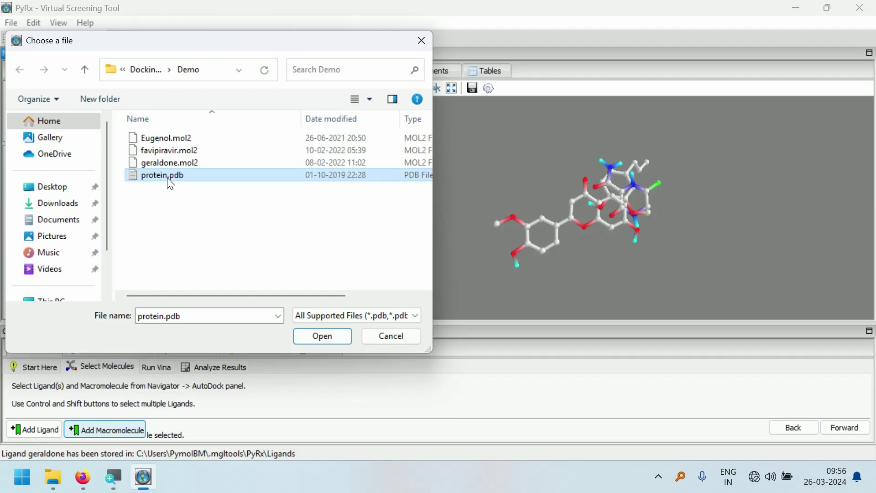
left_click(325, 337)
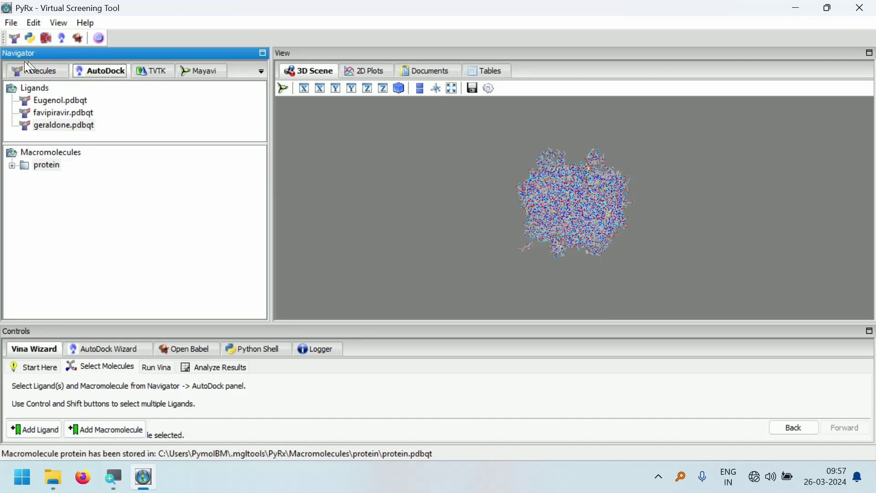
left_click(11, 166)
left_click(54, 176)
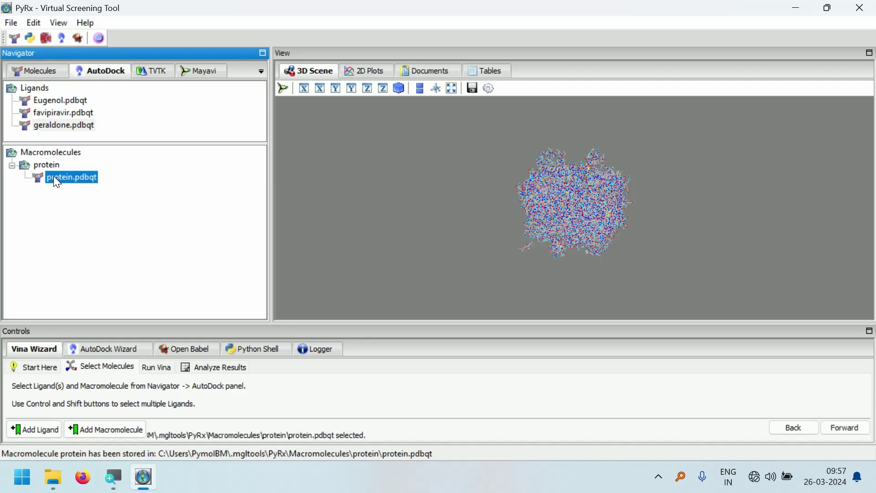
- Select the Eugenol, favipiravir and geraldone ligands together with protein.pdbqt, and advance to the Run Vina stage
left_click(43, 90)
left_click(57, 101)
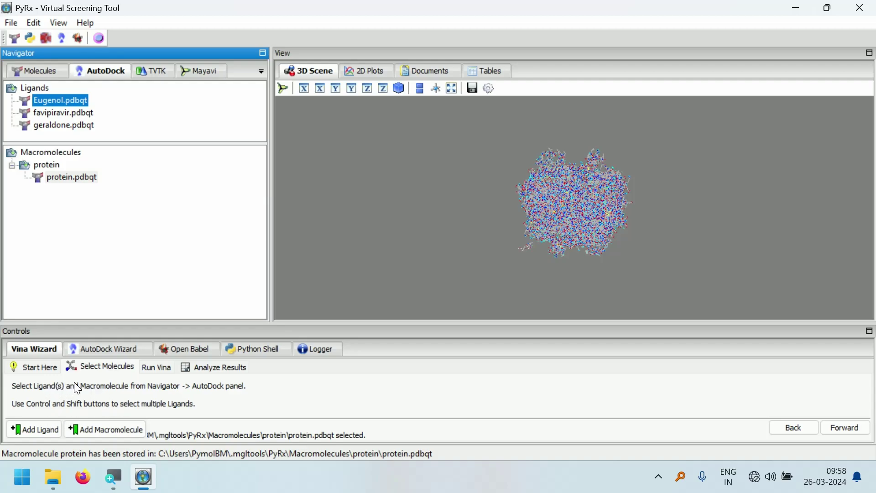
left_click(77, 114, "ctrl")
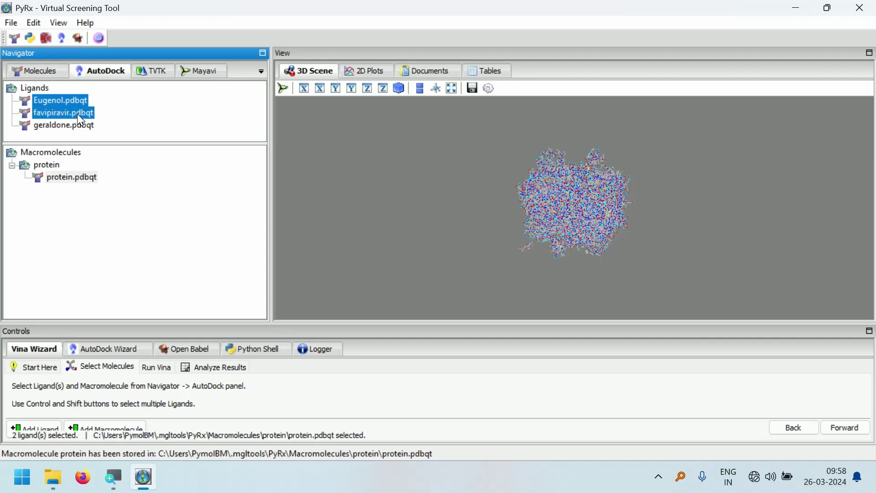
left_click(80, 126, "ctrl")
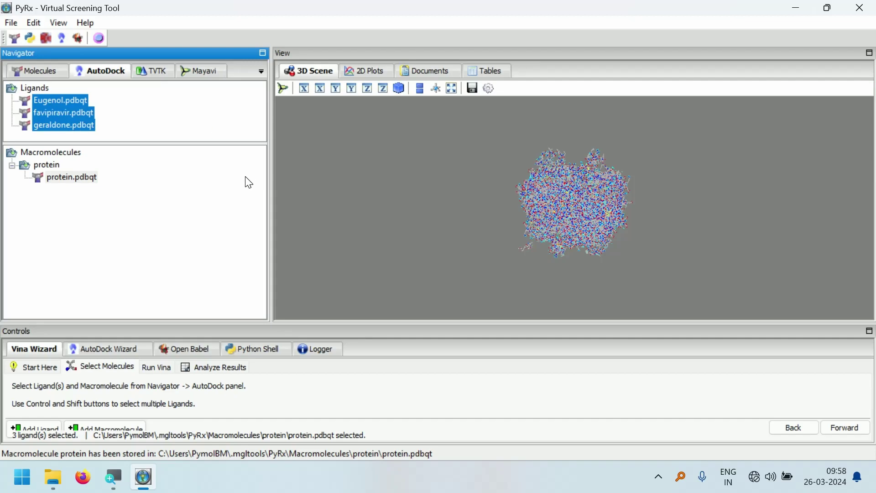
left_click(65, 181)
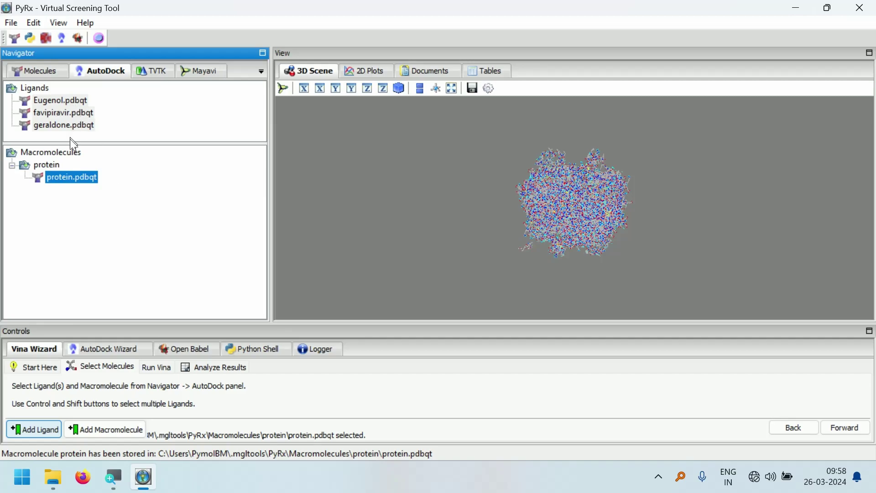
left_click(853, 425)
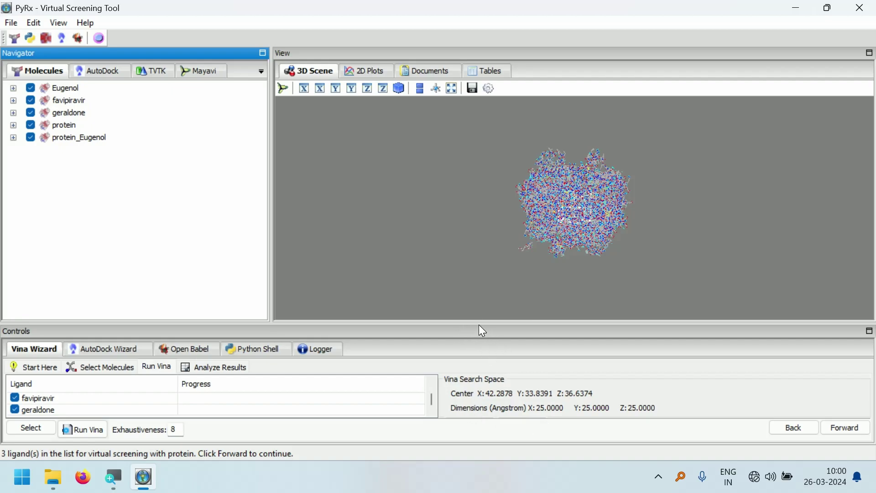
- Enlarge the wizard area and maximize the Vina search space around the whole protein
left_click_drag(478, 323, 460, 257)
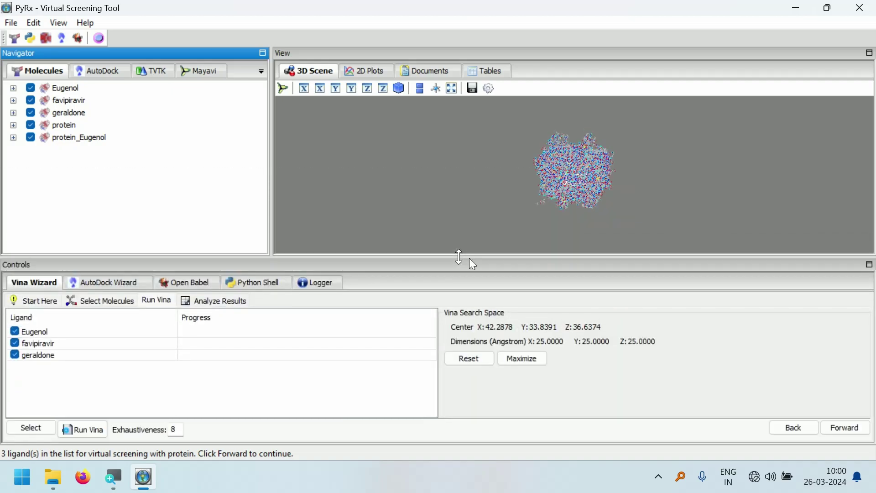
left_click(516, 362)
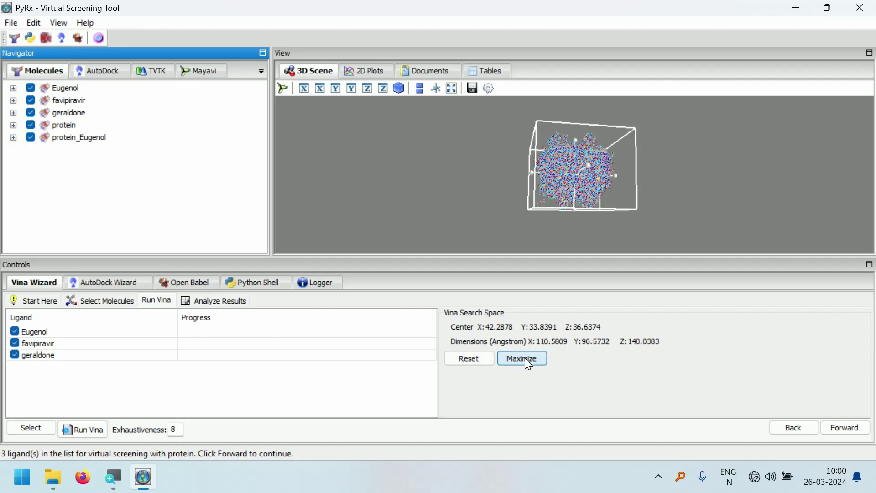
scroll(610, 180, "up", 4)
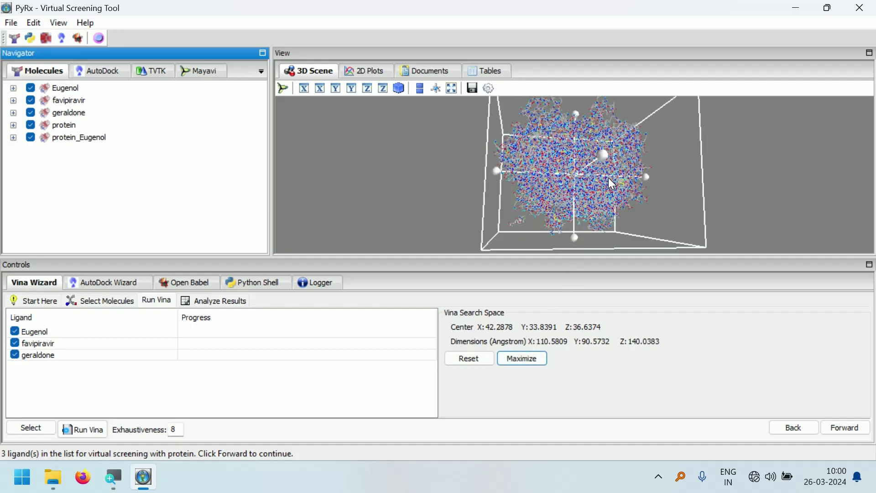
scroll(610, 183, "up", 2)
left_click_drag(397, 264, 388, 289)
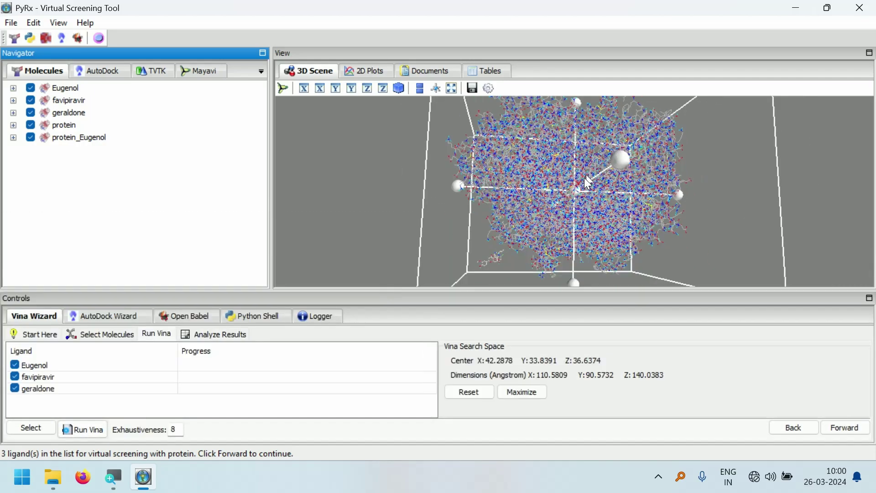
- Shrink the search box to about 69.0 × 33.7 × 43.5 Å over part of the protein
mouse_move(575, 193)
left_mouse_down()
mouse_move(558, 193)
mouse_move(560, 185)
left_mouse_up()
left_click_drag(603, 150, 508, 270)
left_click_drag(442, 180, 531, 202)
left_click_drag(600, 111, 601, 218)
left_click_drag(651, 246, 596, 212)
left_click_drag(710, 224, 515, 254)
left_click_drag(425, 221, 544, 185)
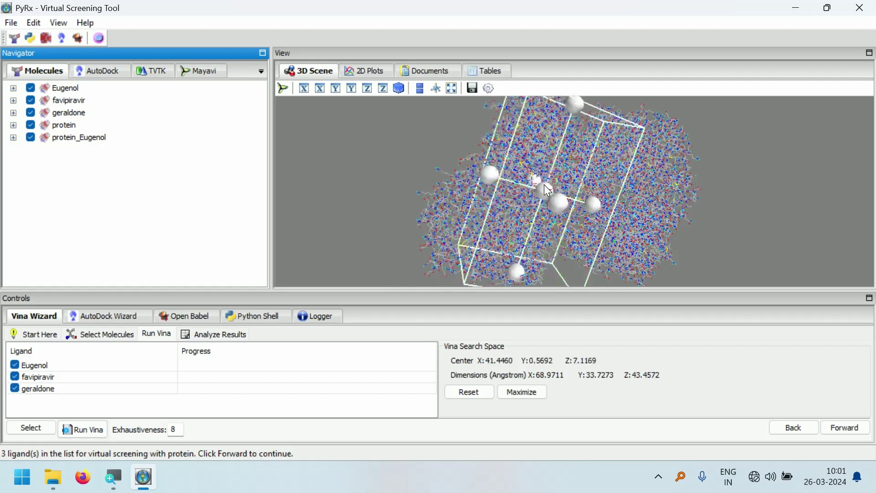
- Reduce the search box to about 28.1 × 33.7 × 31.0 Å and center it near X 32.0, Y -6.5, Z 37.7
left_click_drag(579, 106, 551, 223)
mouse_move(475, 230)
left_mouse_down()
mouse_move(539, 241)
mouse_move(484, 200)
mouse_move(467, 216)
mouse_move(484, 220)
left_mouse_up()
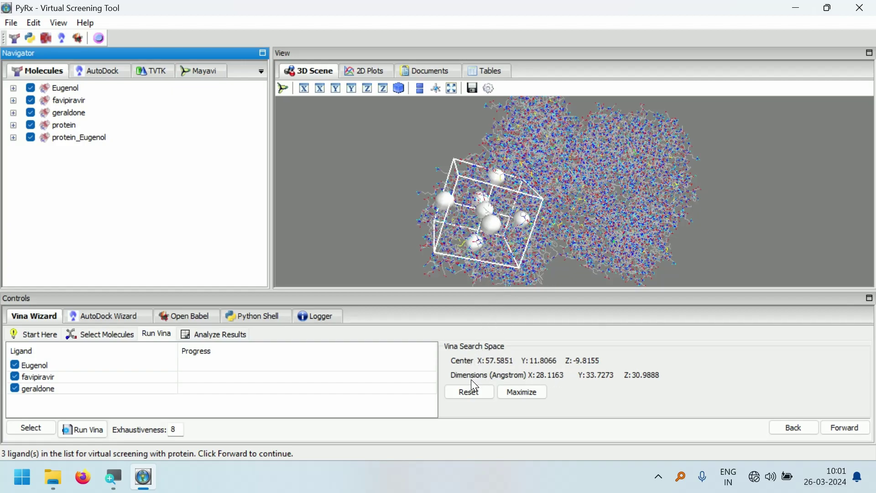
left_click_drag(485, 211, 629, 192)
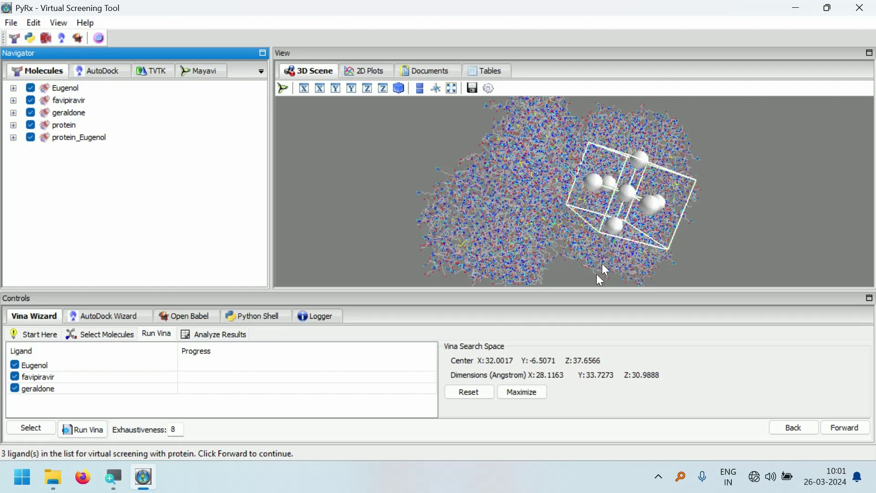
- Run the Vina docking for the three ligands and step through the geraldone poses in the results
left_click(830, 430)
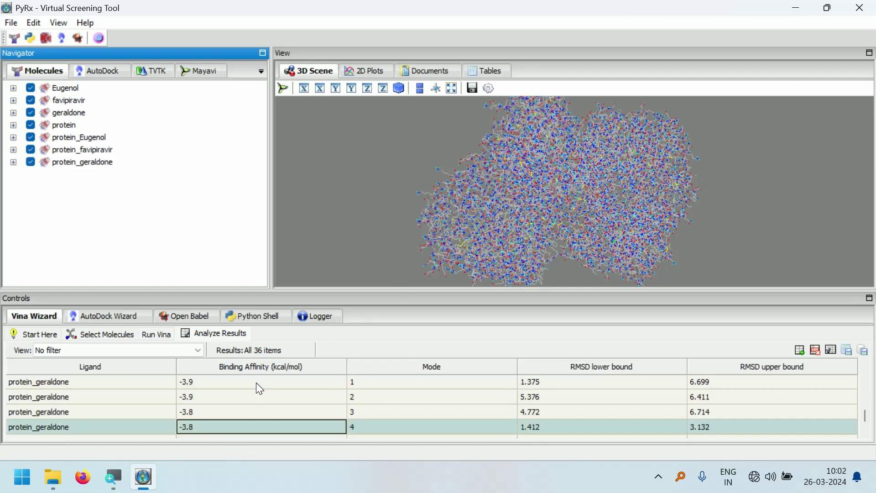
key("Down")
key("Down")
key("Down")
key("Down")
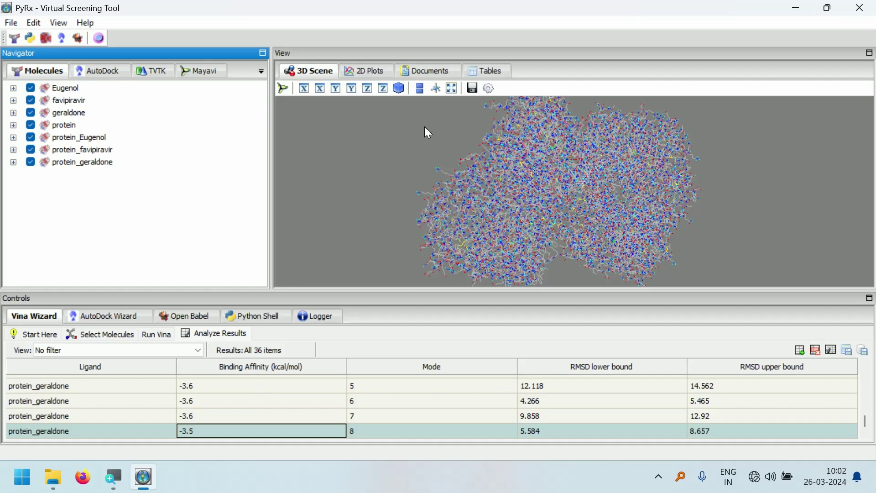
- Examine the Eugenol, favipiravir and geraldone entries in the Ligands table
left_click(301, 57)
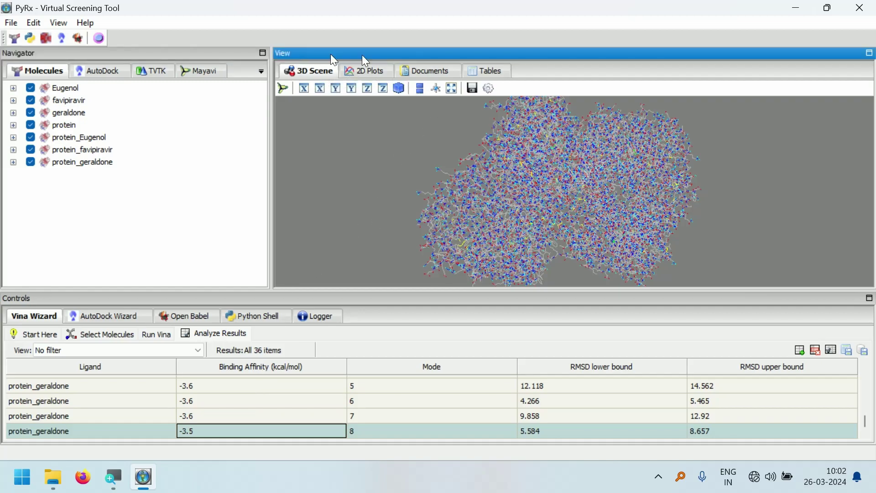
left_click(489, 72)
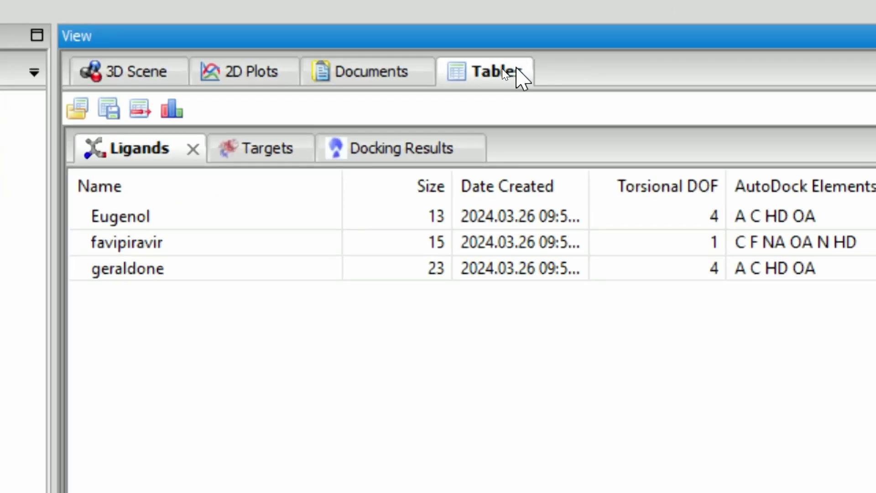
left_click(162, 224)
left_click(165, 255)
left_click(185, 99)
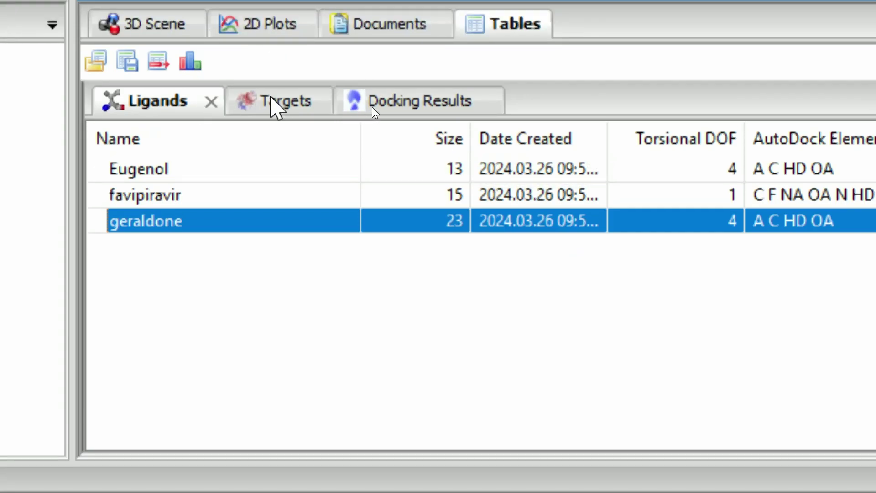
- Compare the three ligands' binding energies in the Docking Results table, and return to the Ligands table
left_click(397, 101)
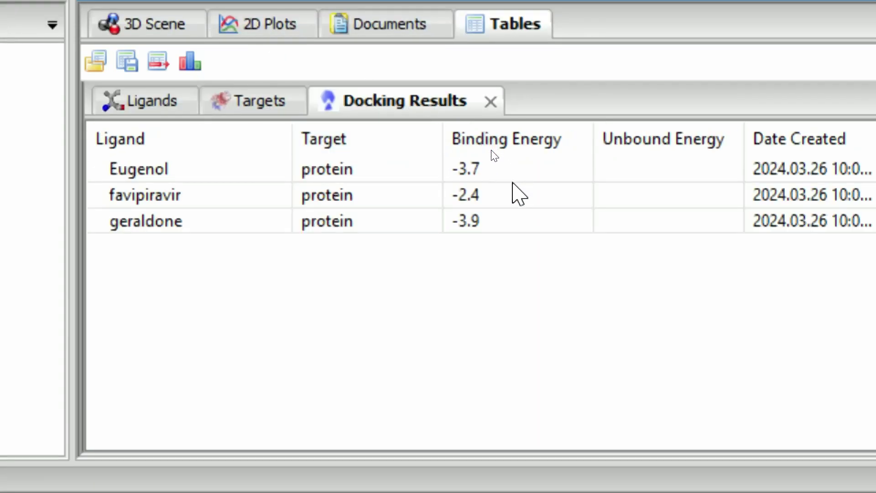
left_click(506, 166)
left_click(508, 201)
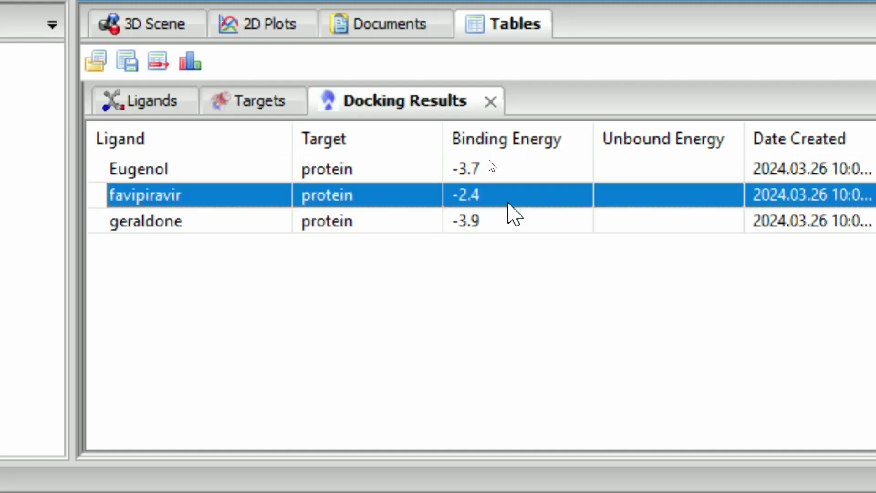
left_click(501, 224)
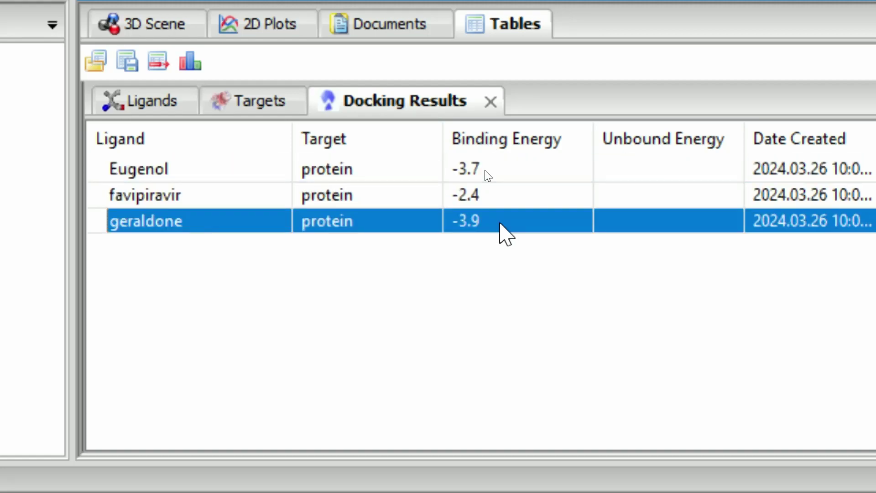
left_click(221, 102)
left_click(158, 101)
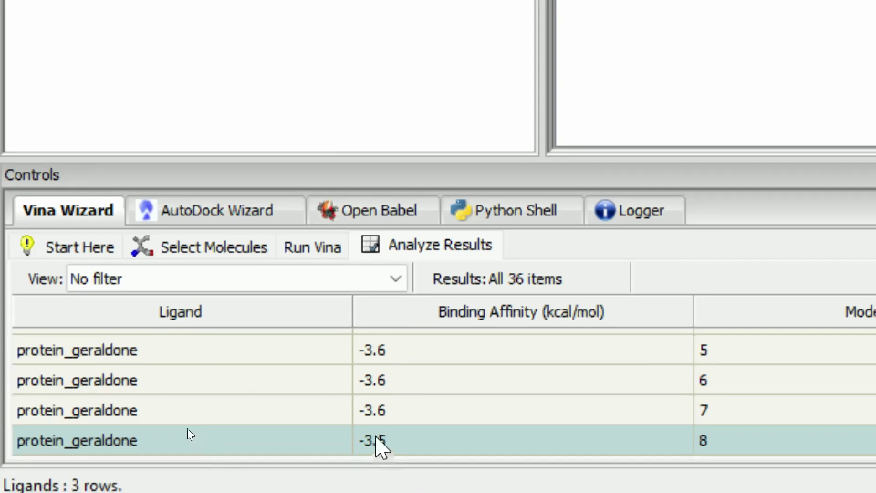
- Go back through the listed binding affinities from the geraldone poses up to the first Eugenol pose
left_click(373, 447)
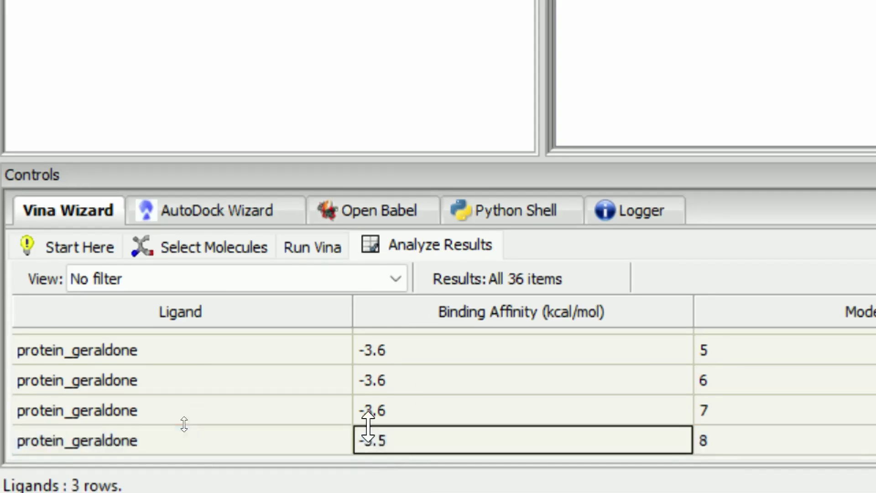
key("Page_Up")
key("Up")
key("Up")
key("Up")
key("Up")
key("Up")
key("Up")
key("Up")
key("Up")
key("Up")
key("Up")
key("Up")
key("Up")
key("Up")
key("Up")
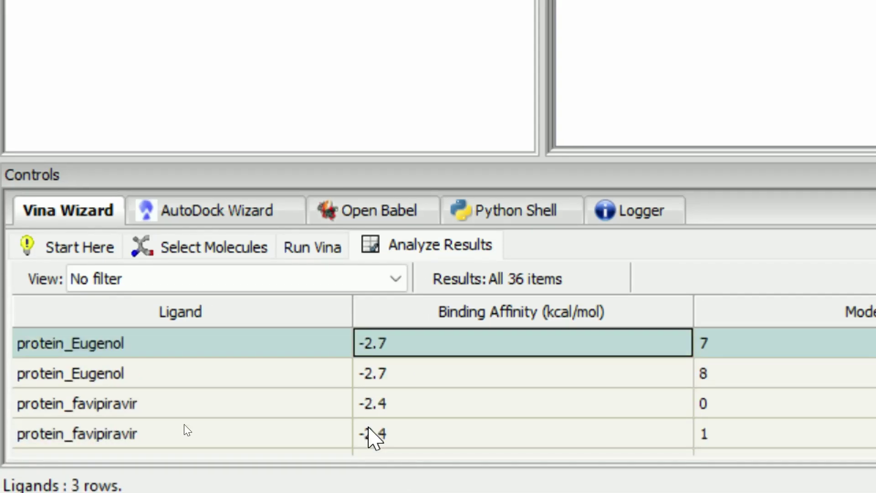
key("Up")
key("Up")
key("Up")
key("Up")
key("Up")
key("Up")
key("Up")
key("Up")
key("Up")
key("Up")
key("Up")
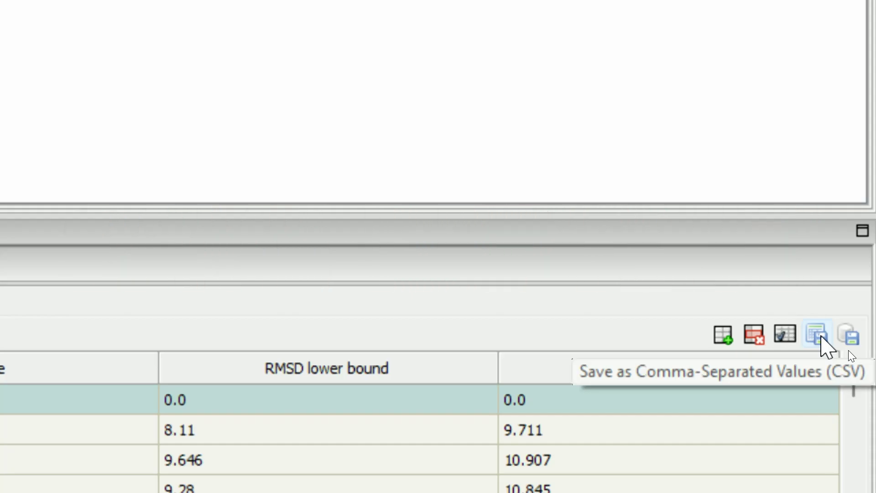
- Save the docking results as a CSV file named result in the Demo folder under Docking projects on the Project Files (H:) drive
left_click(817, 335)
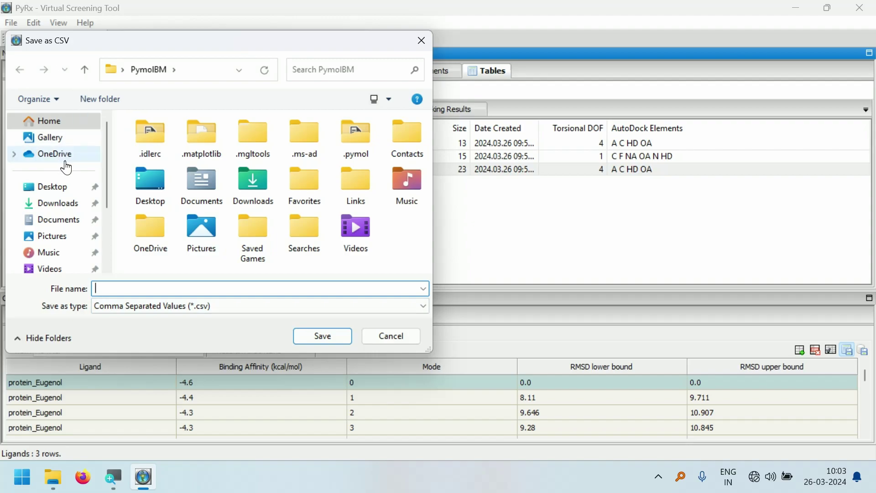
scroll(60, 249, "down", 2)
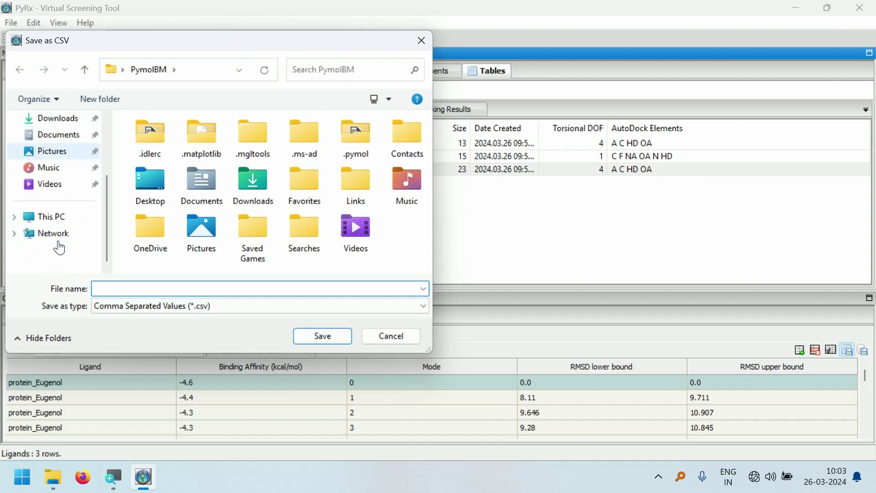
left_click(56, 218)
scroll(214, 200, "down", 3)
double_click(211, 241)
key("Down")
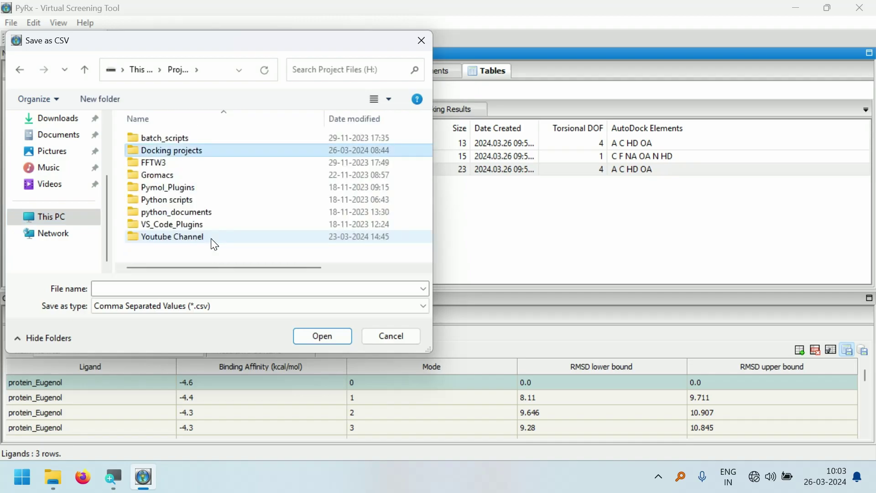
key("Return")
key("Down")
key("Down")
key("Down")
key("Return")
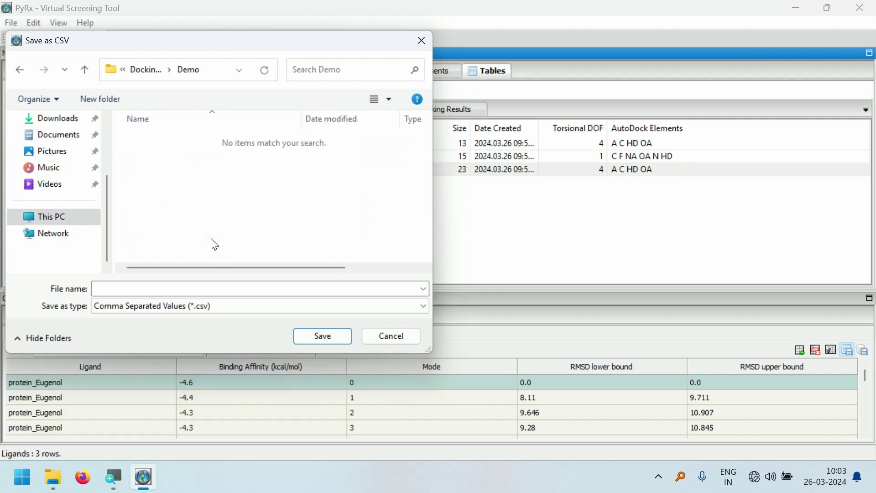
left_click(197, 287)
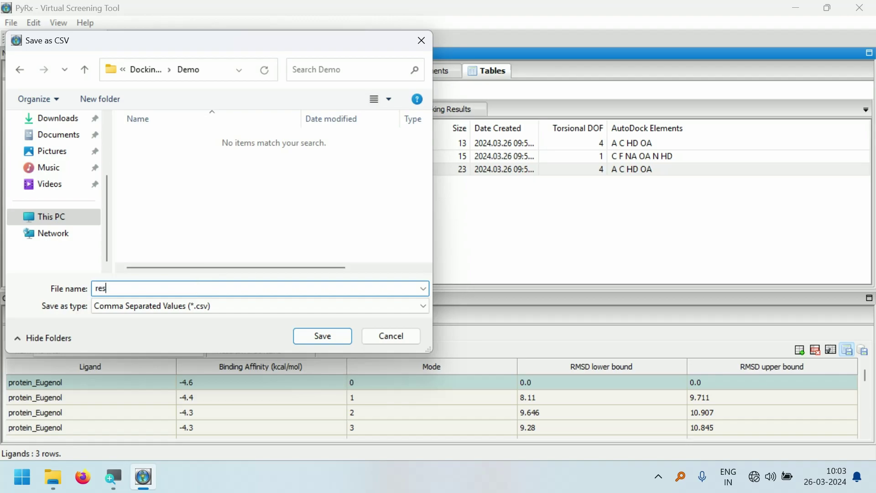
left_click(338, 338)
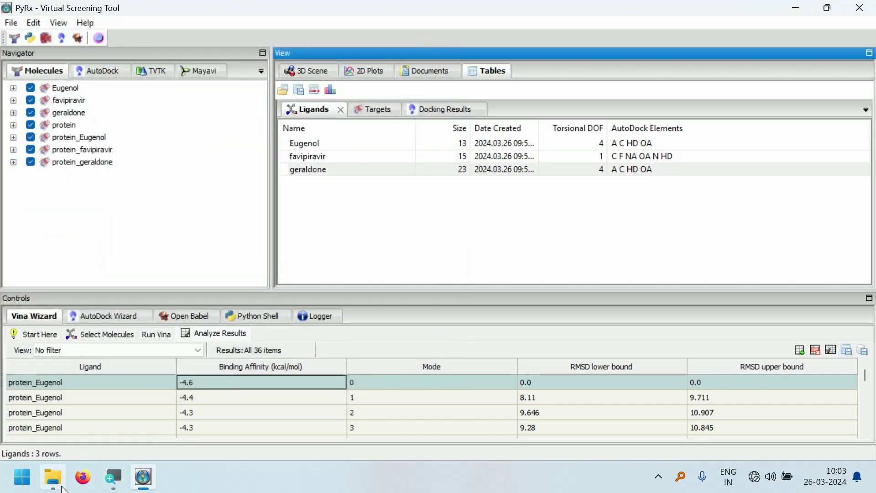
- Open result.csv in Excel from the Demo folder, dismiss the warning banners, and widen the columns to fit their contents
left_click(54, 477)
double_click(213, 173)
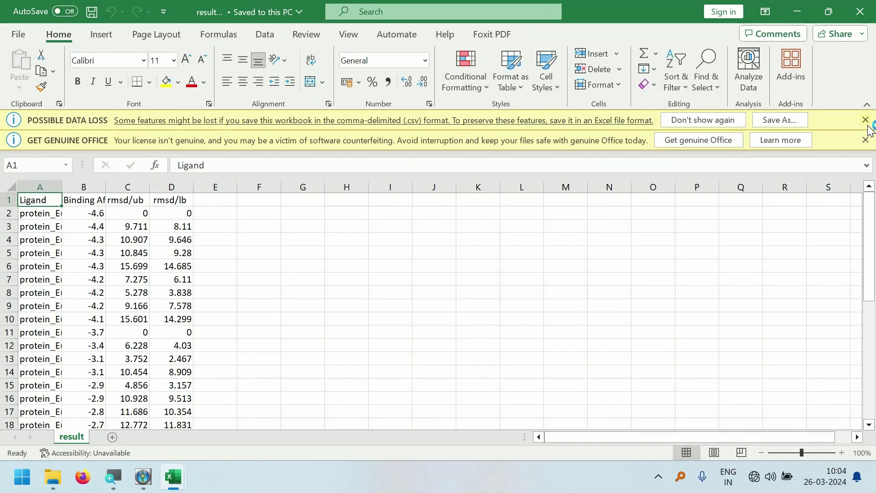
left_click(868, 123)
left_click(867, 122)
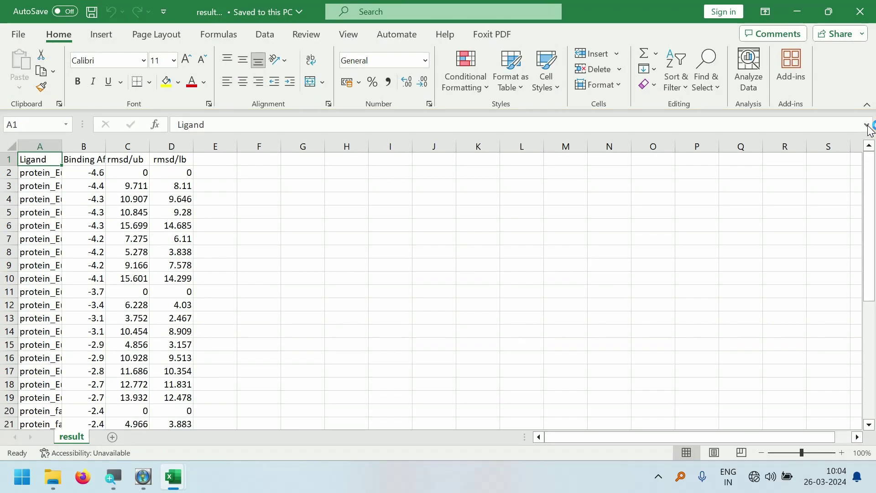
left_click_drag(61, 145, 416, 146)
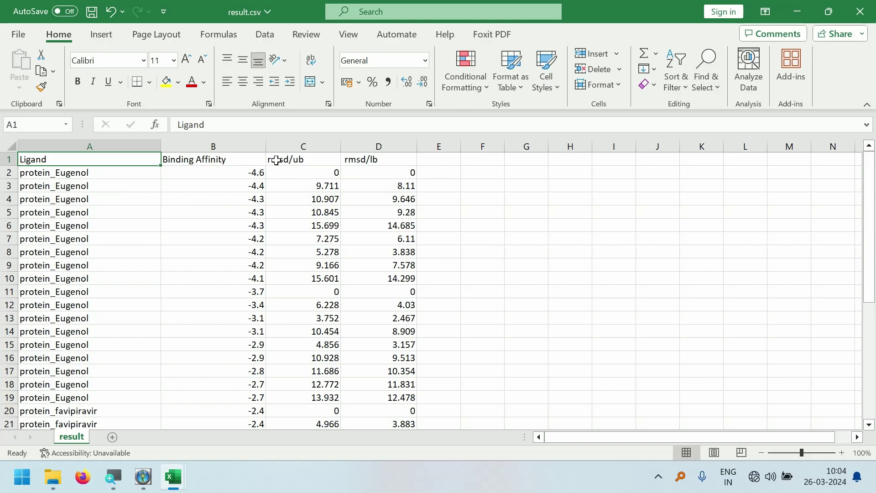
- Review the binding affinity and RMSD values for all ligand poses in result.csv, and switch back to PyRx
scroll(237, 313, "down", 10)
scroll(237, 313, "up", 2)
scroll(237, 312, "up", 7)
scroll(125, 323, "down", 1)
key("alt+Tab")
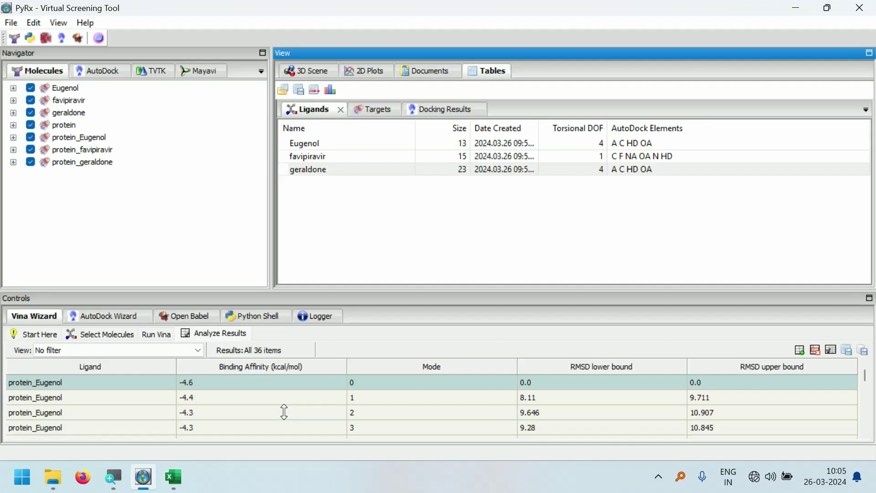